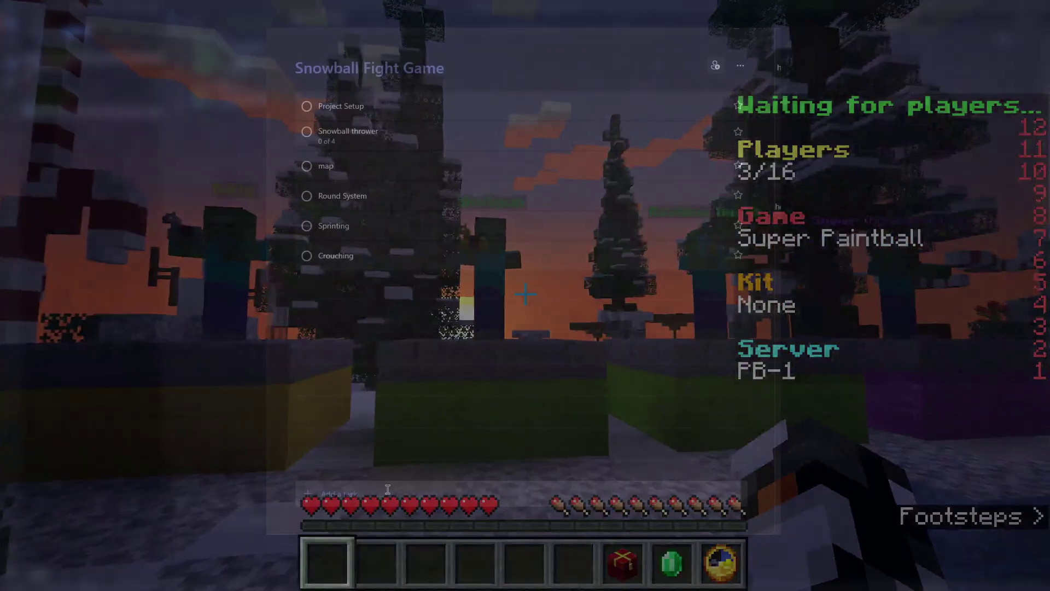
text(ey?)
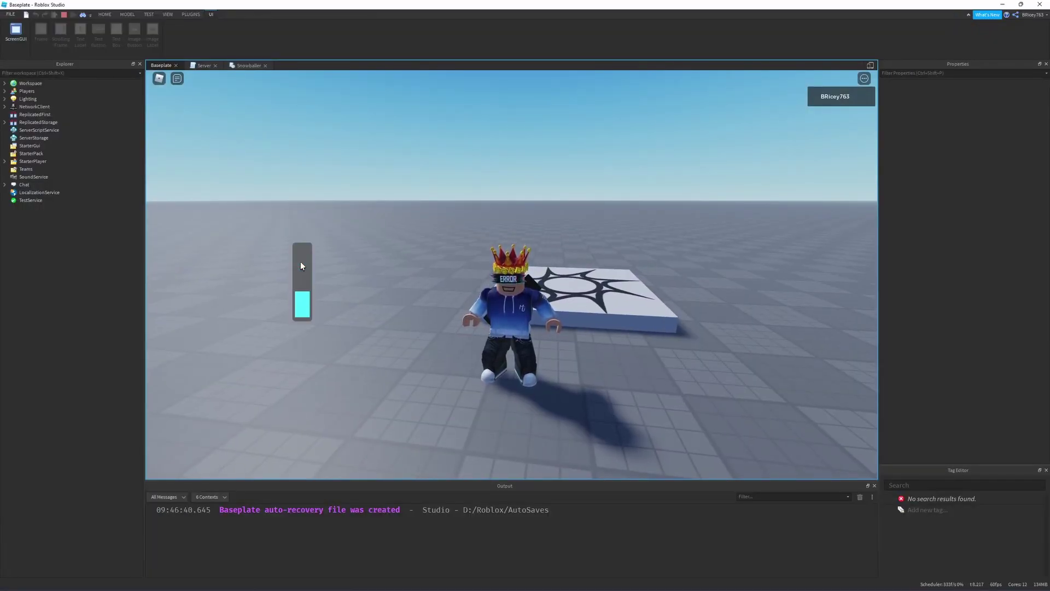
- Playtest the character by walking around the baseplate and charging the throw power meter
key(a)
key(d)
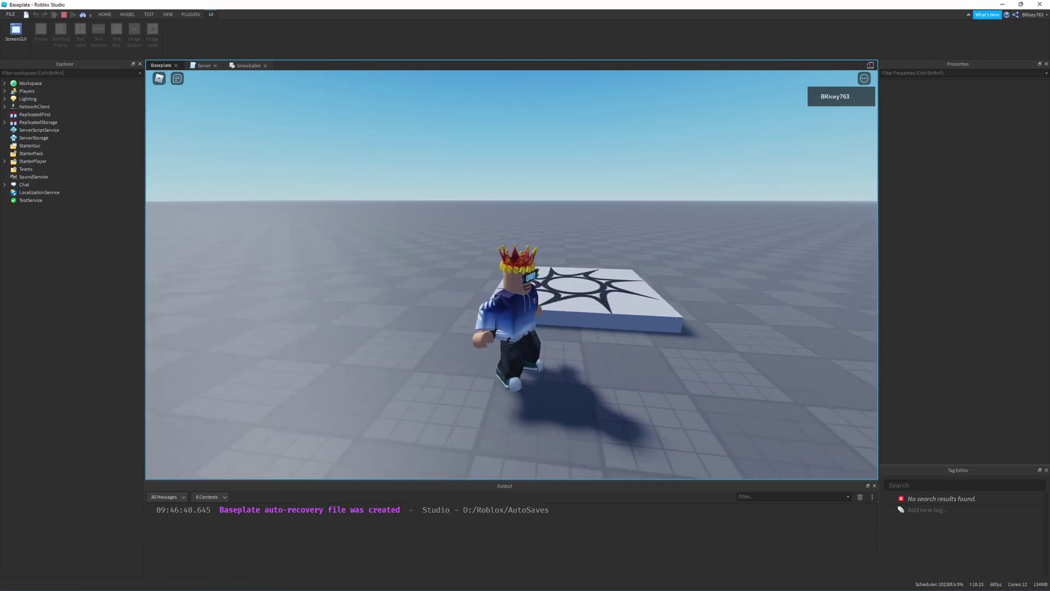
key(s)
click(439, 370)
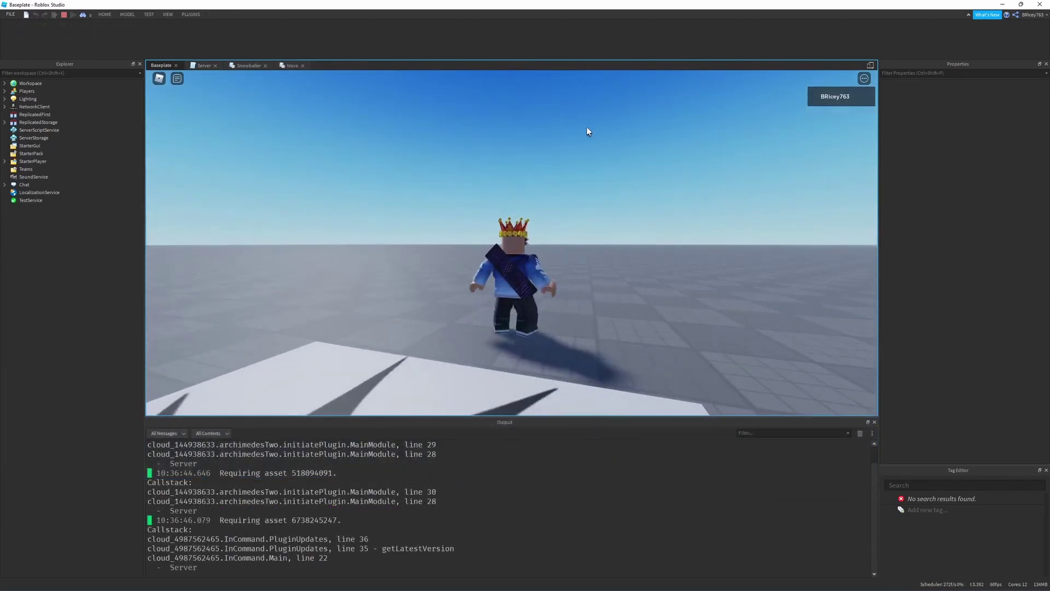
- Throw several test projectiles from a standing position to check their arcs
click(588, 127)
click(588, 124)
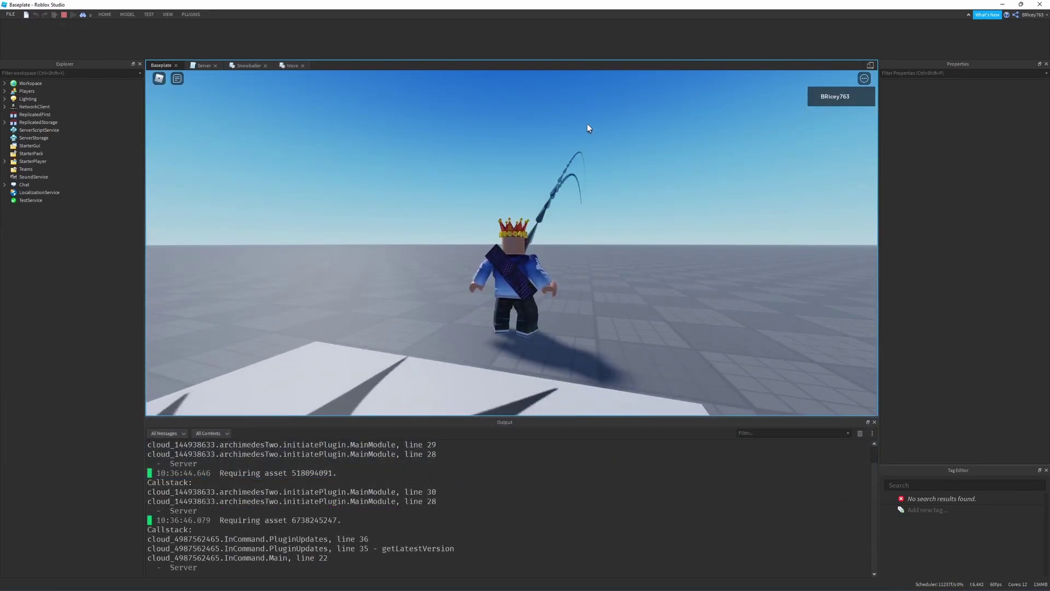
click(588, 125)
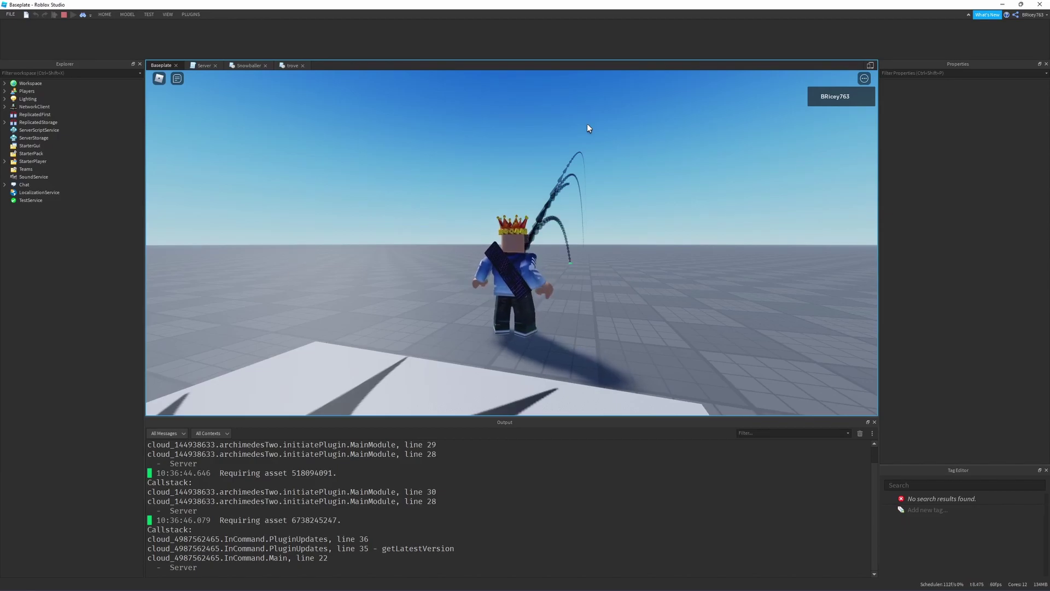
click(587, 127)
click(588, 124)
- Throw projectiles in different directions while moving and turning to check their trajectories from several viewpoints
key(d)
right_drag(587, 124, 589, 158)
click(589, 158)
key(d)
click(589, 157)
click(589, 158)
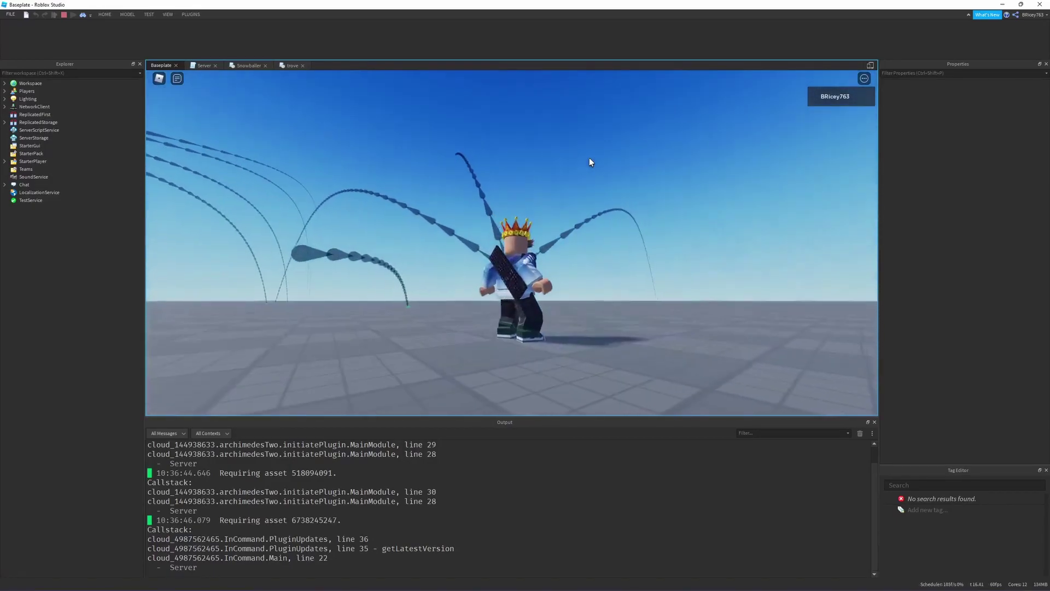
key(w)
click(563, 153)
click(527, 206)
right_drag(527, 205, 527, 206)
right_drag(463, 137, 510, 154)
click(487, 136)
key(d)
scroll(510, 153, up, 4)
click(510, 153)
key(d)
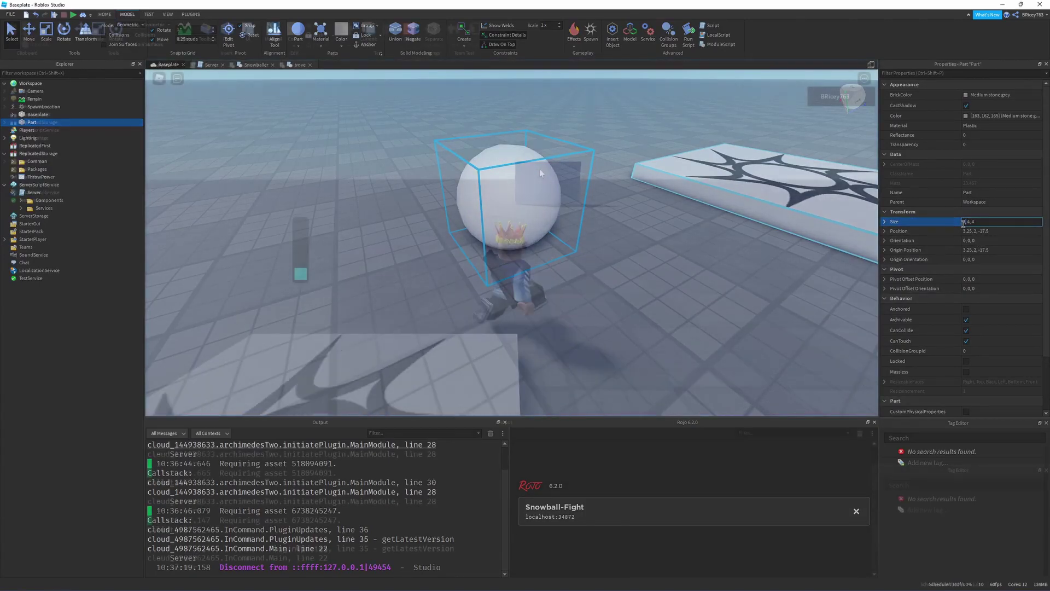
- Run toward the upright wall part and throw snowballs at it to test hit detection
key(w)
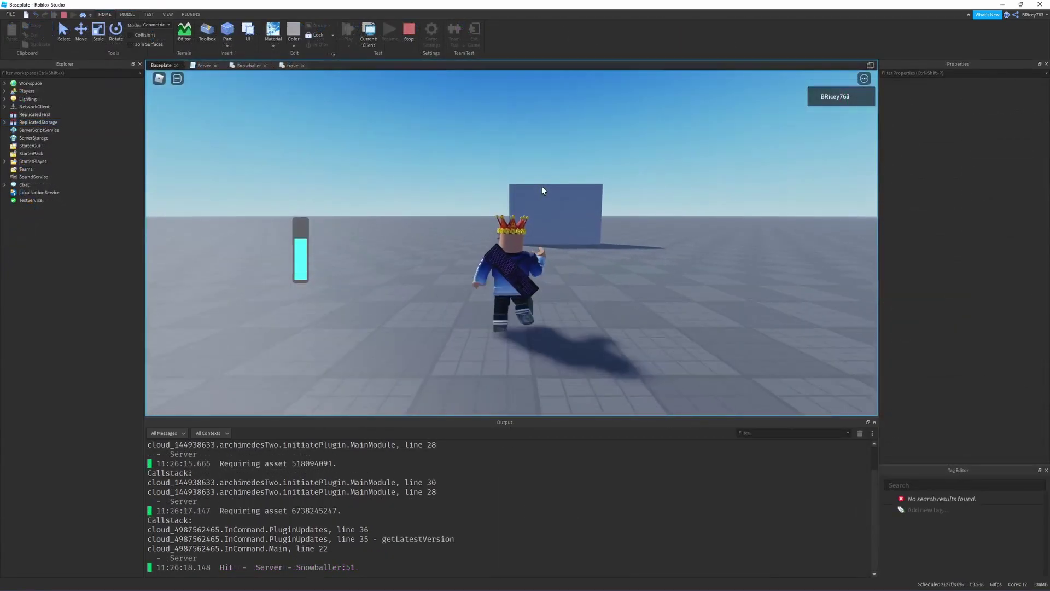
click(541, 186)
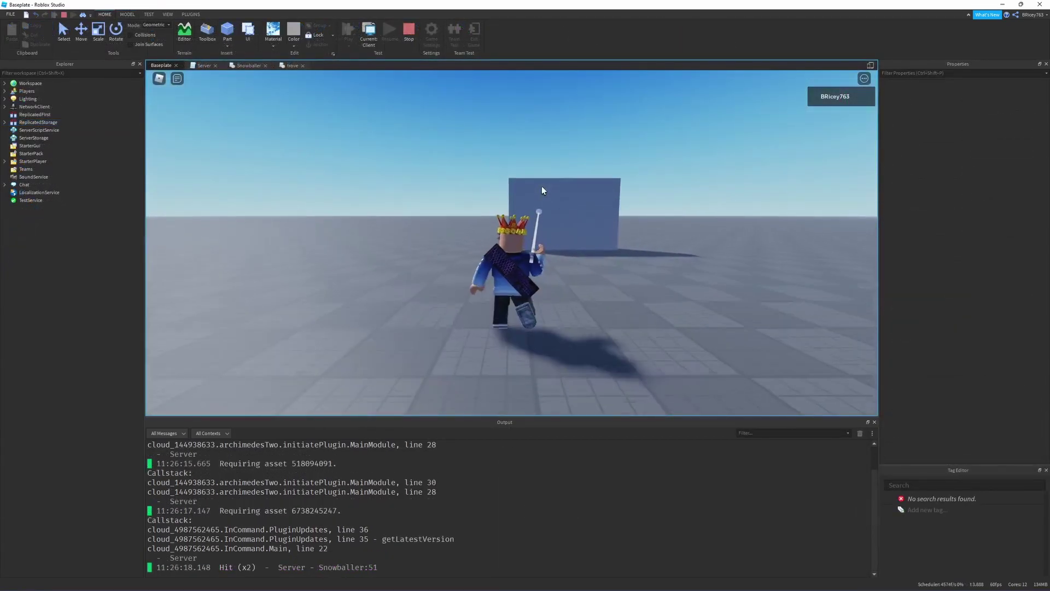
key(d)
click(533, 162)
click(533, 162)
right_drag(533, 162, 530, 161)
click(530, 161)
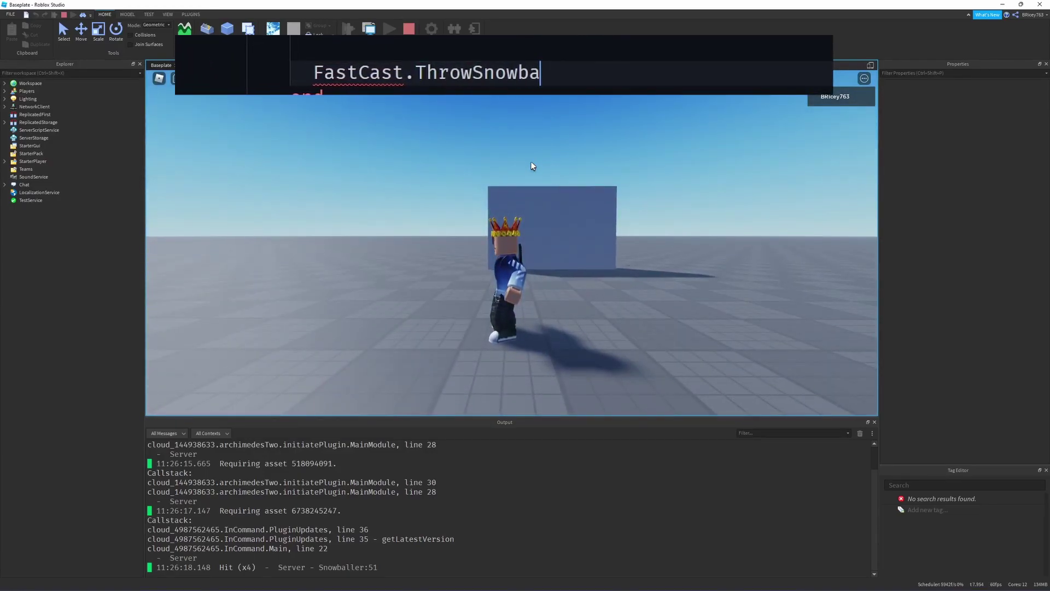
right_drag(535, 233, 534, 232)
click(535, 233)
right_drag(534, 233, 534, 233)
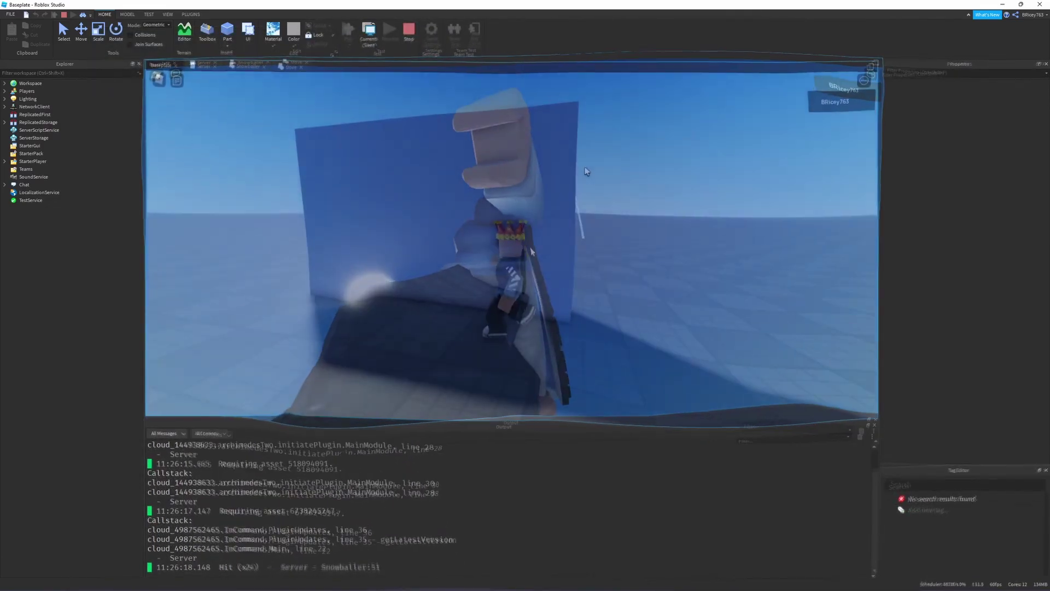
- Walk around the edge of the wall part and throw a snowball past it while testing movement
key(d)
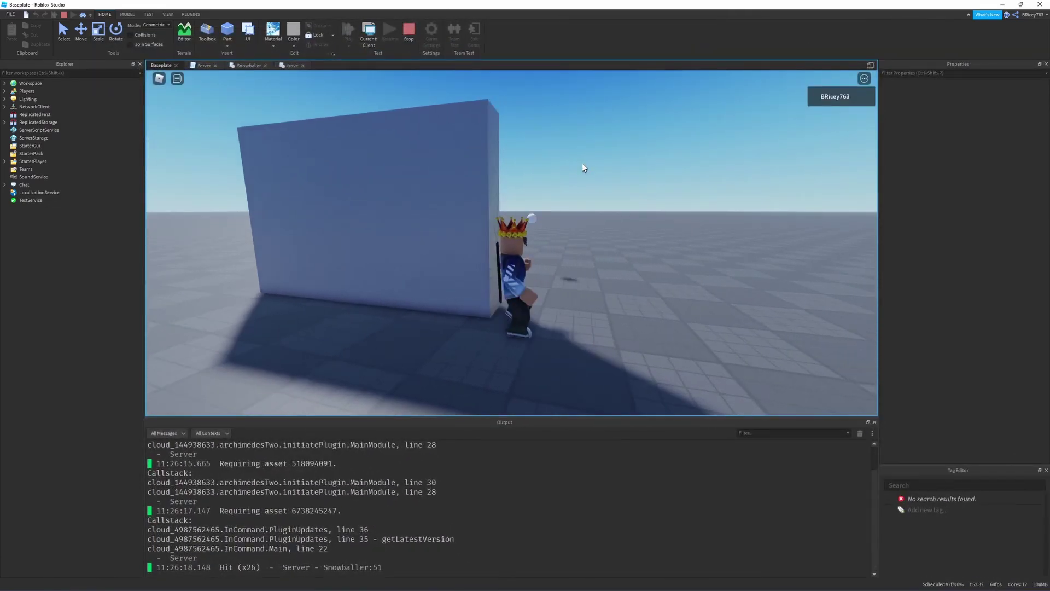
key(a)
right_drag(582, 163, 584, 164)
click(582, 163)
key(d)
key(space)
key(a)
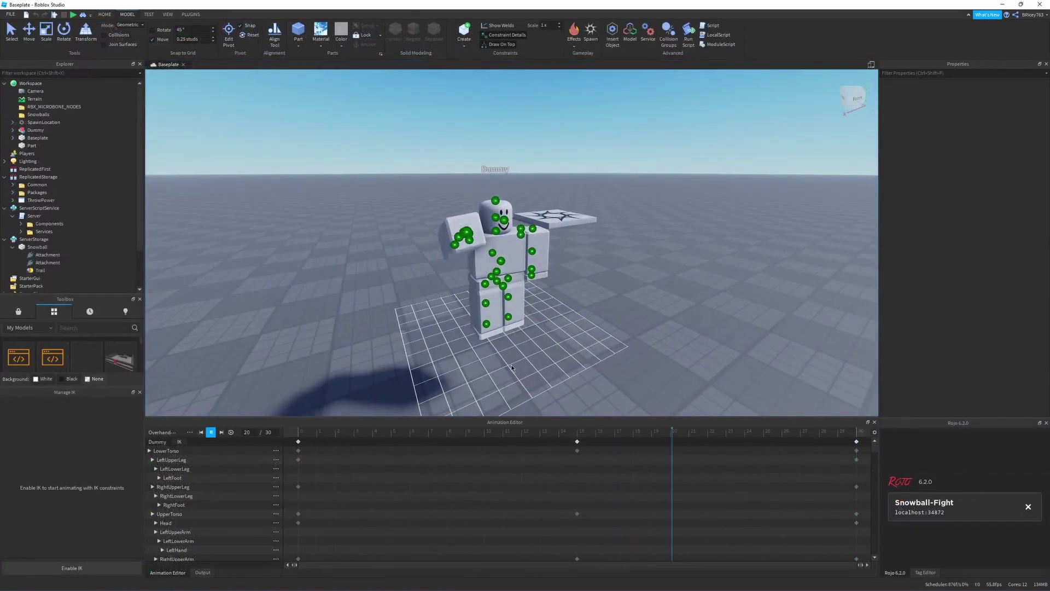
- Preview the dummy's snowball throw animations on the timeline from several angles
key(w)
key(a)
right_drag(511, 368, 564, 357)
key(space)
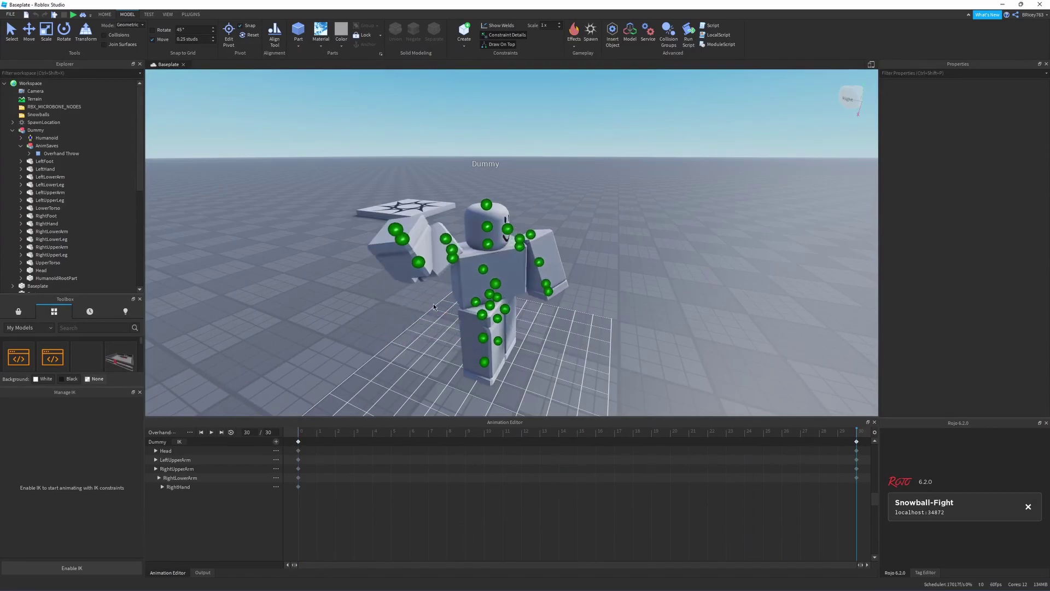
key(space)
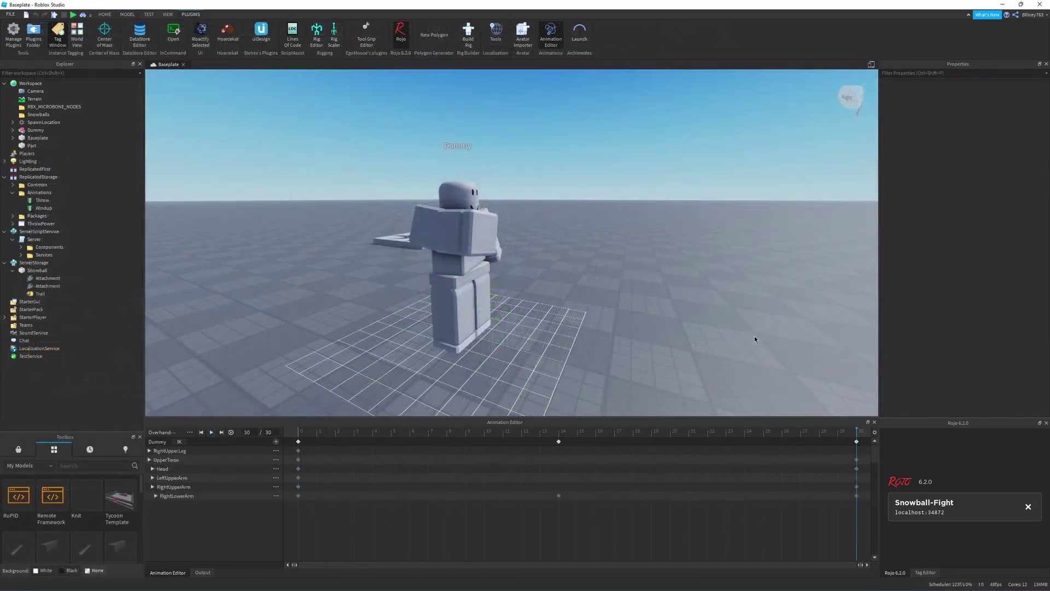
key(space)
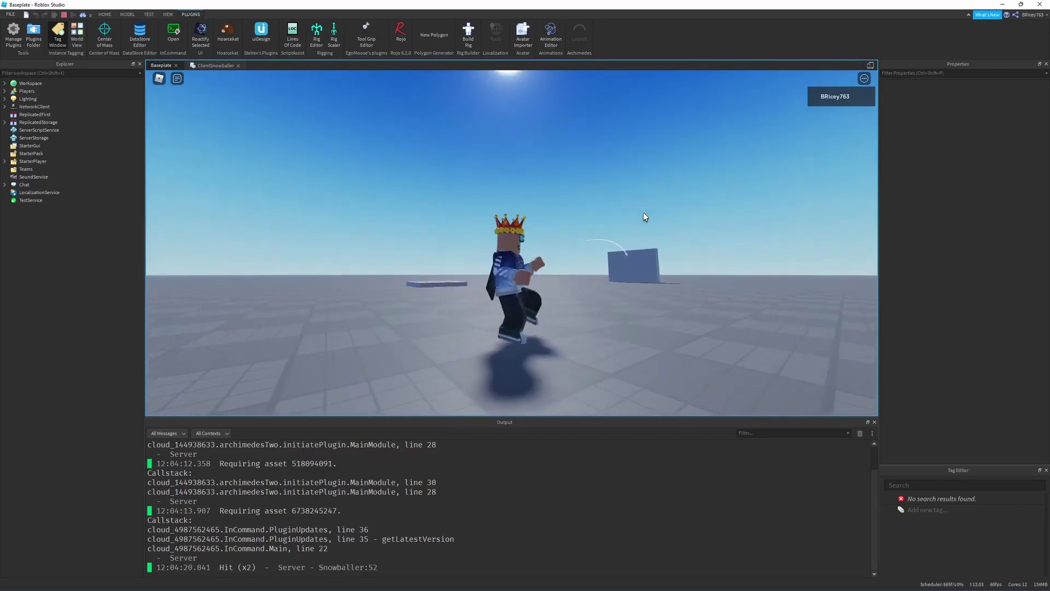
- Playtest throwing the hand-held snowball at the wall part to check the wind-up and throw animations
click(579, 202)
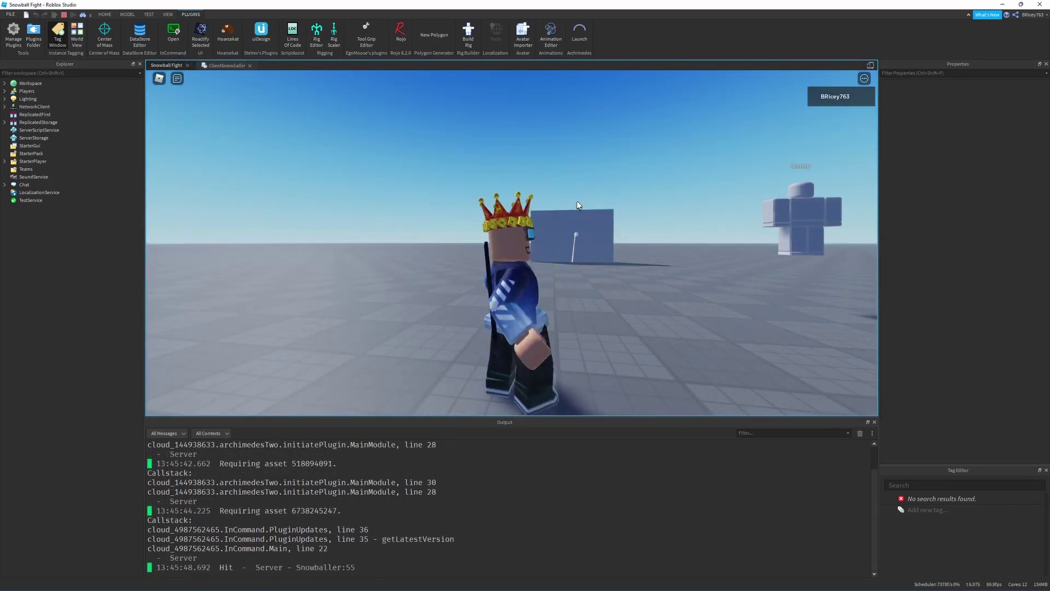
click(577, 202)
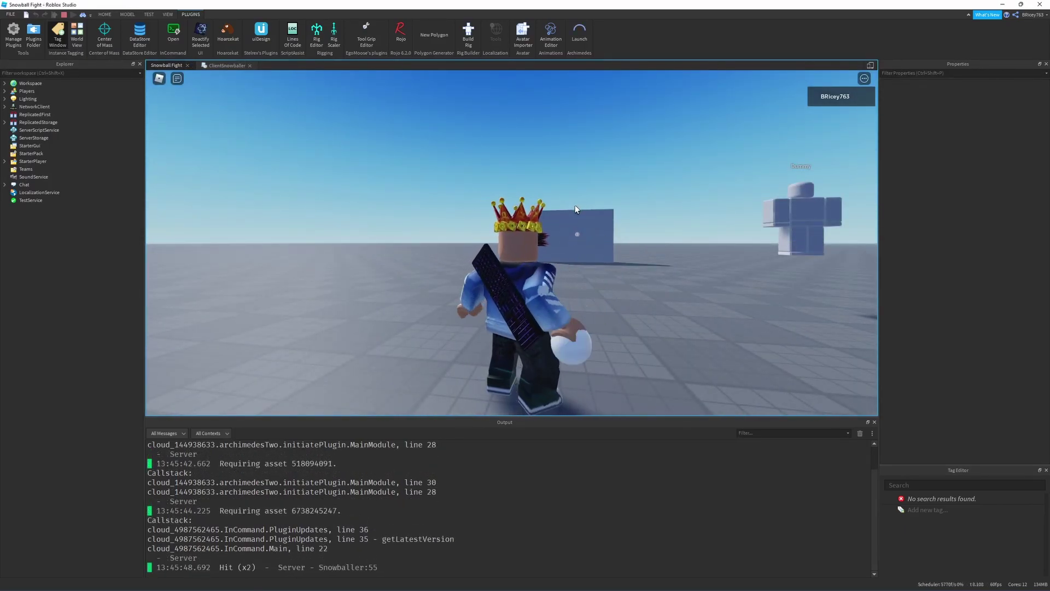
click(573, 205)
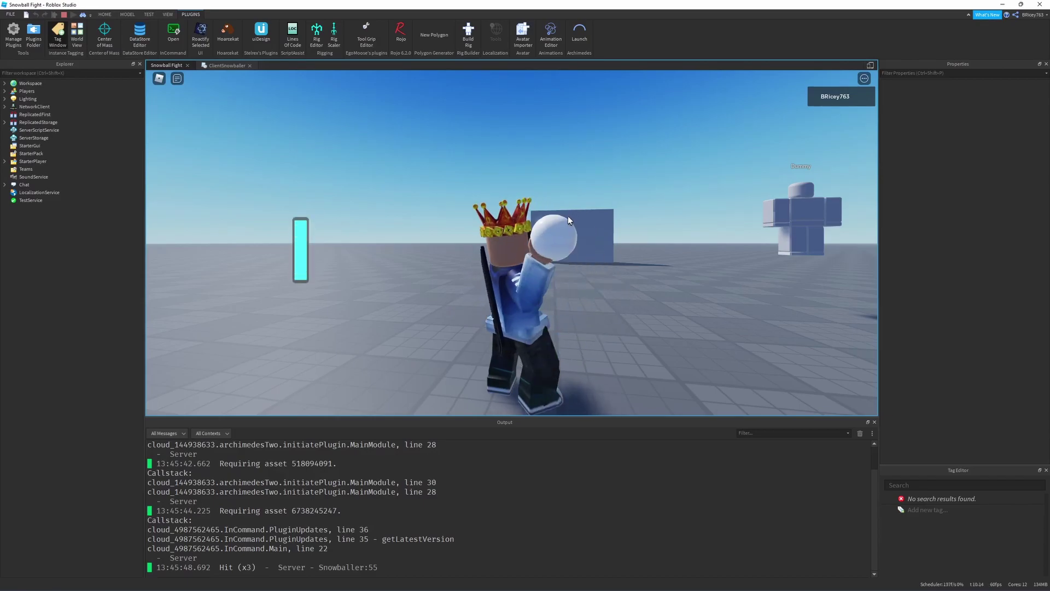
click(558, 209)
right_drag(556, 205, 594, 210)
click(593, 210)
click(594, 210)
- Move closer to the wall part and throw a series of snowballs at varying aim points
key(w)
click(632, 217)
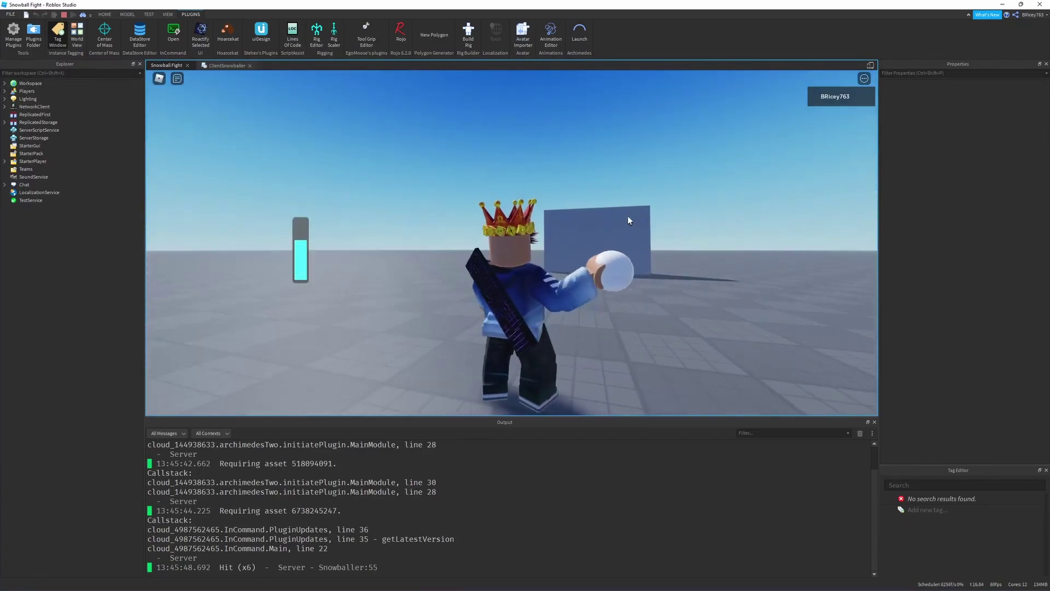
click(563, 203)
click(550, 192)
click(580, 198)
click(594, 199)
click(594, 199)
click(594, 199)
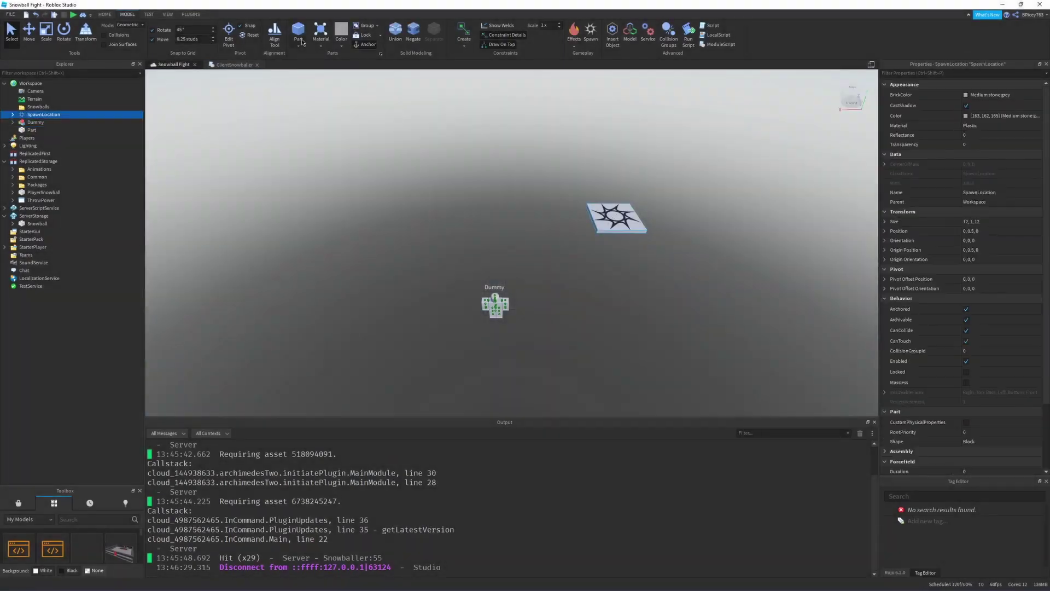
- Insert a block part for the map floor and set its size to 500, 1, 100
key(f)
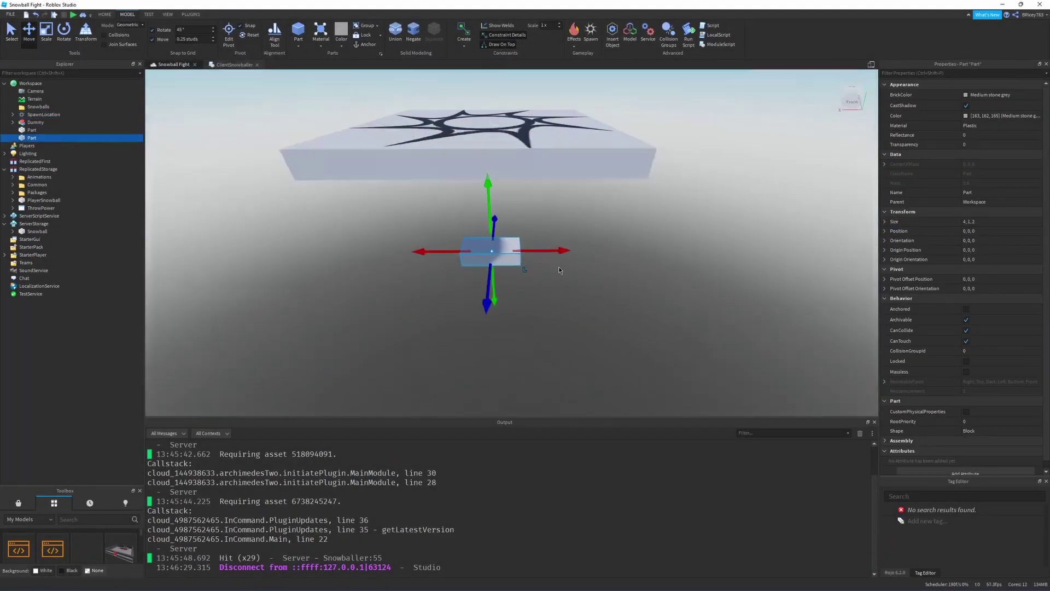
click(975, 222)
text(10, 1, 20)
key(Return)
click(992, 221)
text(50, 1, 100)
key(Return)
click(974, 221)
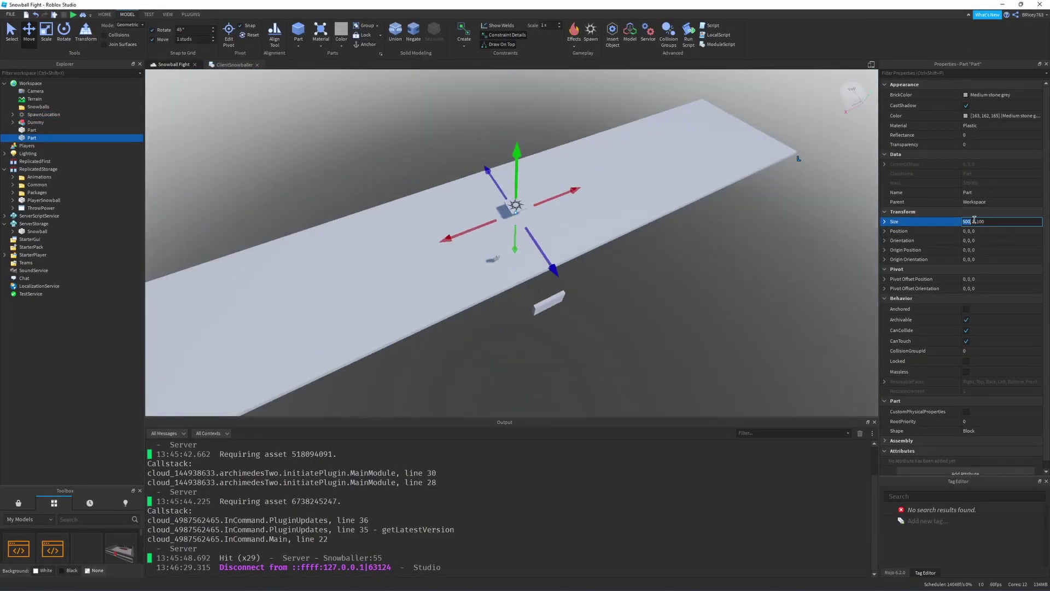
- Scale the floor part symmetrically to widen it into a large platform
key(ctrl+3)
ctrl+drag(610, 217, 624, 223)
right_drag(623, 219, 638, 206)
- Insert a cylinder part sized 3, 1, 1 and move it to the edge of the floor part
click(298, 46)
click(309, 91)
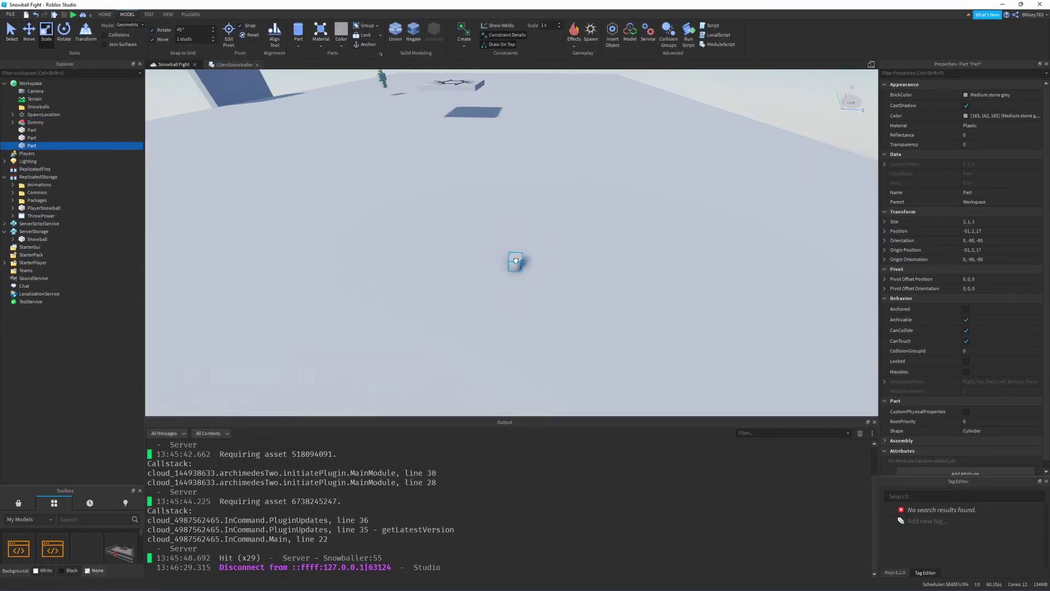
right_drag(525, 277, 525, 219)
key(ctrl+2)
click(191, 15)
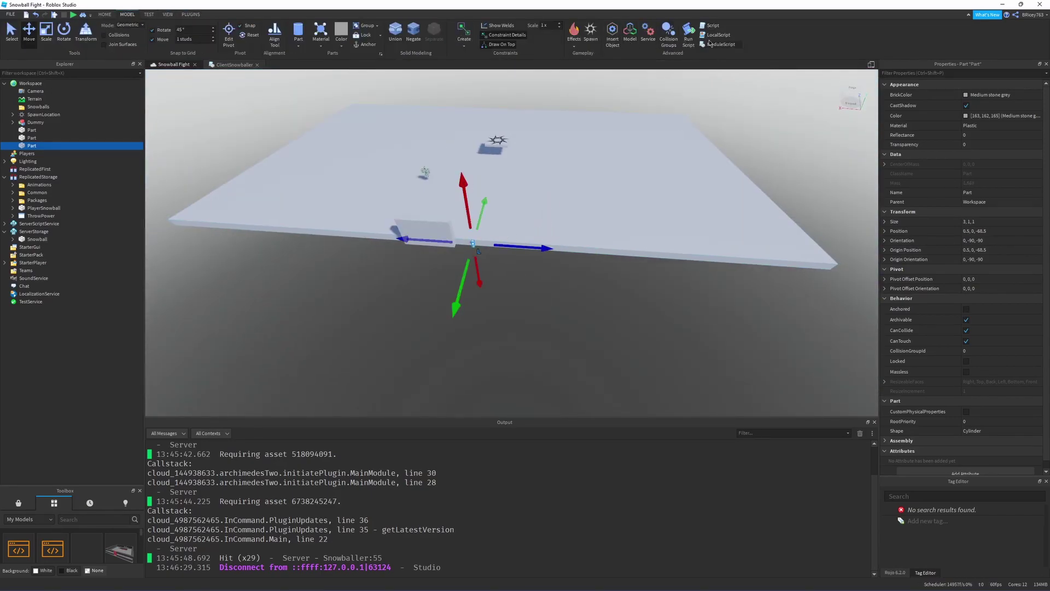
right_drag(526, 277, 580, 274)
- Center-align the cylinder with the floor part on the X and Y axes and anchor it
click(274, 35)
shift+click(457, 152)
click(922, 109)
click(965, 152)
click(368, 45)
- Scale the cylinder symmetrically into a wide disc about as broad as the floor's edge
key(ctrl+3)
ctrl+drag(553, 281, 871, 295)
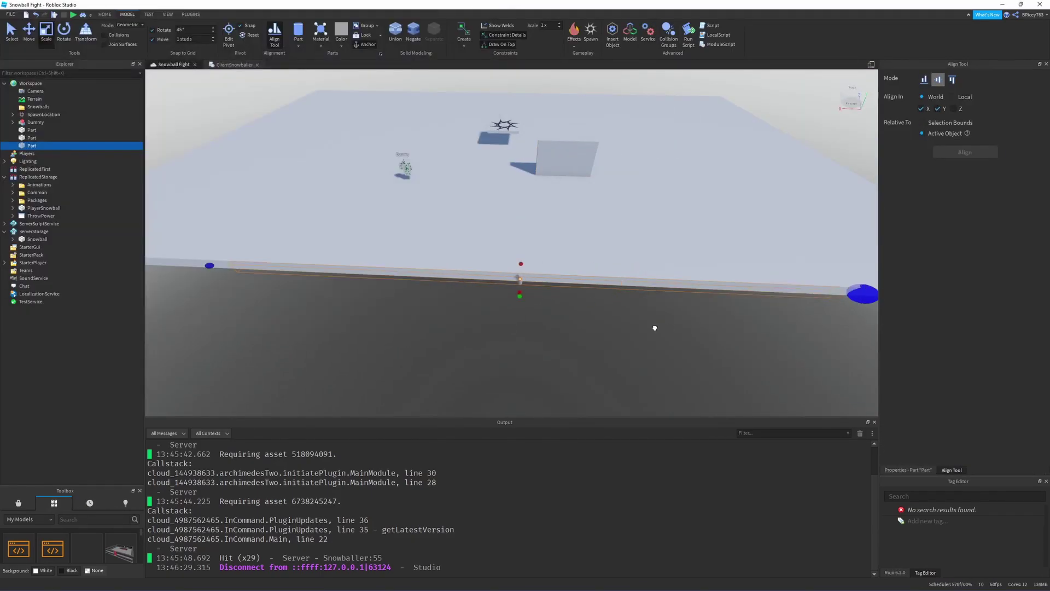
ctrl+drag(526, 296, 687, 335)
- Center-align the disc with the floor along the Z axis as well and resize it about its center
key(ctrl+2)
right_drag(559, 219, 525, 246)
shift+click(396, 146)
click(953, 109)
click(965, 152)
key(ctrl+3)
right_drag(526, 164, 560, 124)
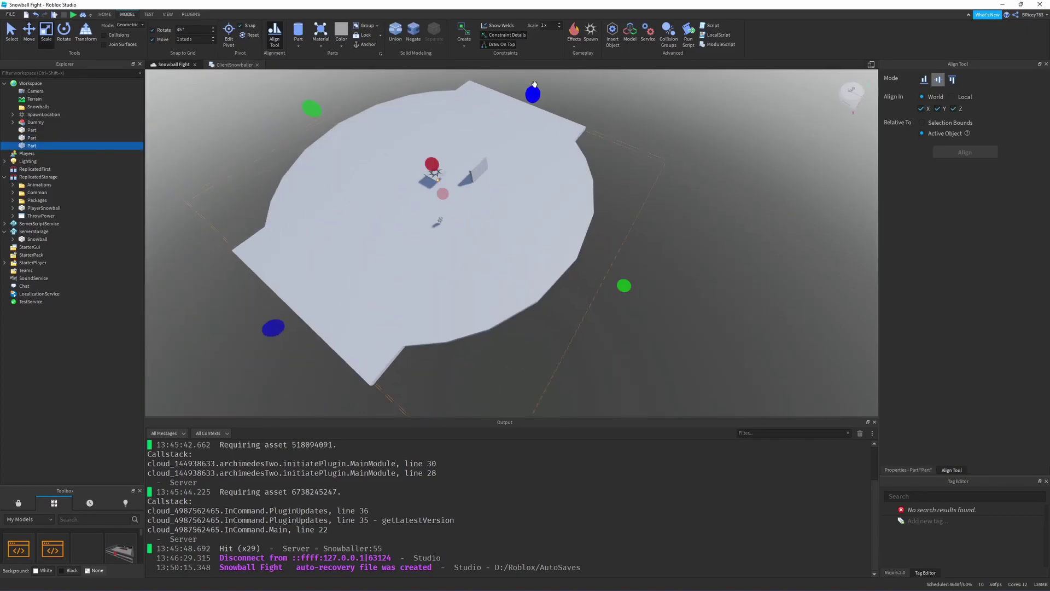
scroll(561, 123, up, 5)
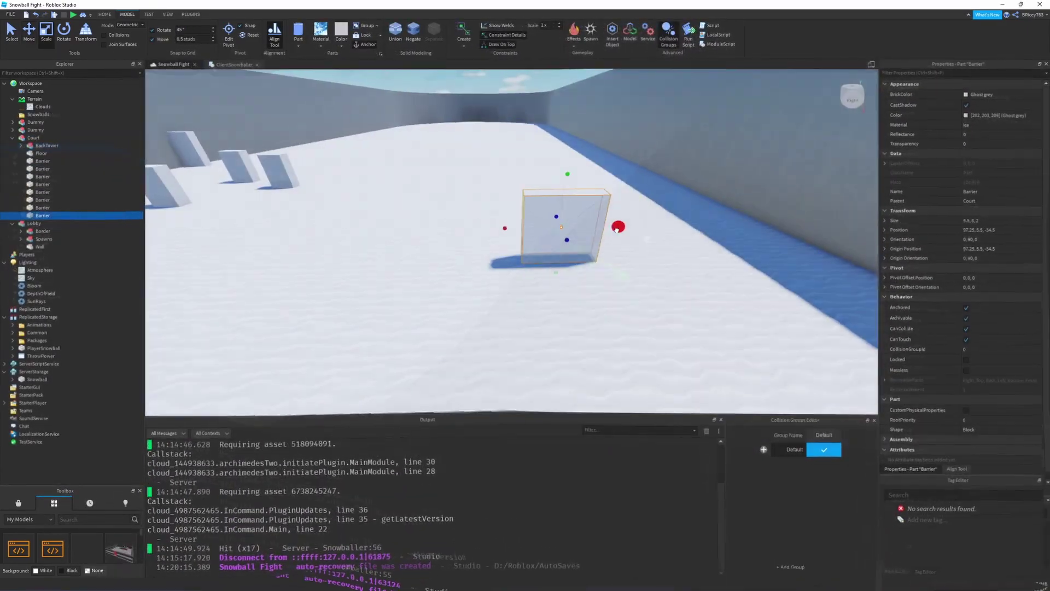
- Group the selected barrier parts of the court into a model
scroll(625, 228, down, 5)
key(ctrl+g)
scroll(728, 310, up, 5)
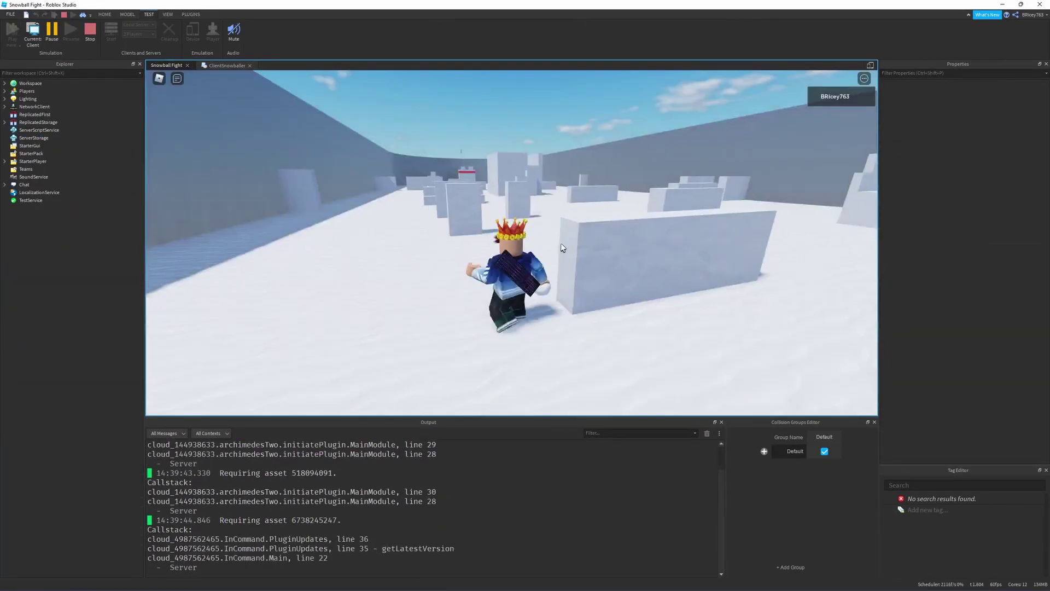
- Playtest the snowy court by running between its barriers
key(w)
right_drag(563, 247, 563, 248)
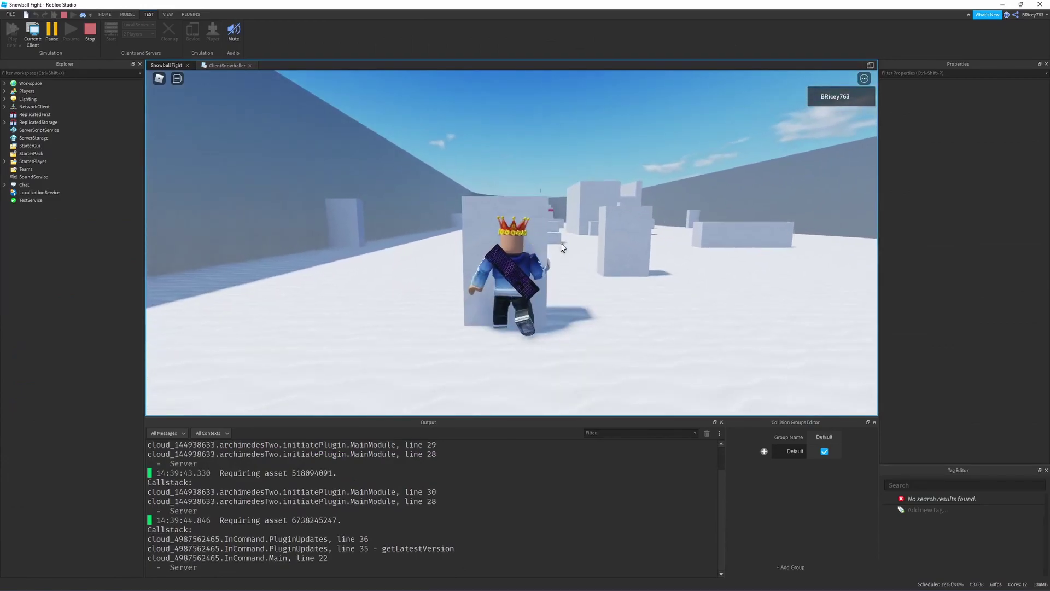
key(d)
key(w)
right_drag(594, 299, 595, 299)
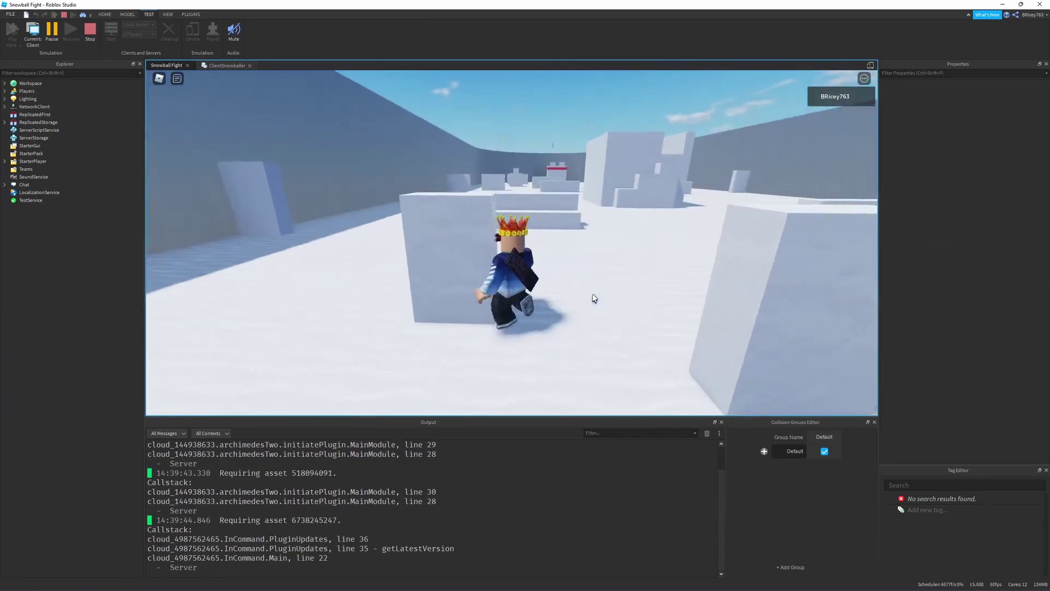
key(w)
- Jump and run along the court's barriers while throwing snowballs to test combat on the map
key(space)
right_drag(600, 194, 600, 194)
click(574, 200)
key(space)
click(575, 201)
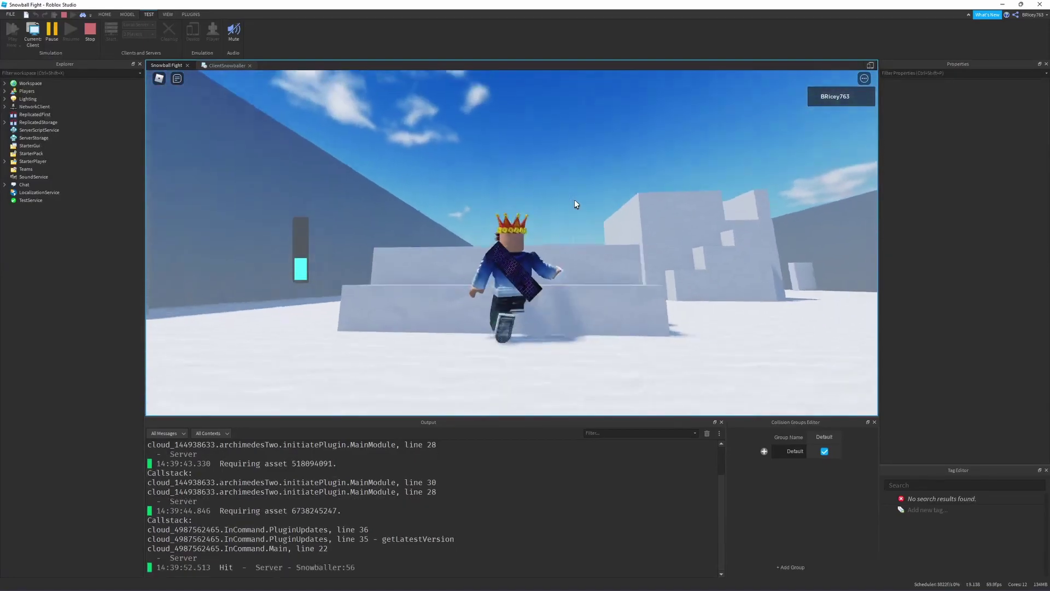
key(space)
click(575, 200)
right_drag(575, 200, 575, 200)
key(d)
key(space)
key(w)
click(574, 201)
click(575, 200)
key(space)
key(w)
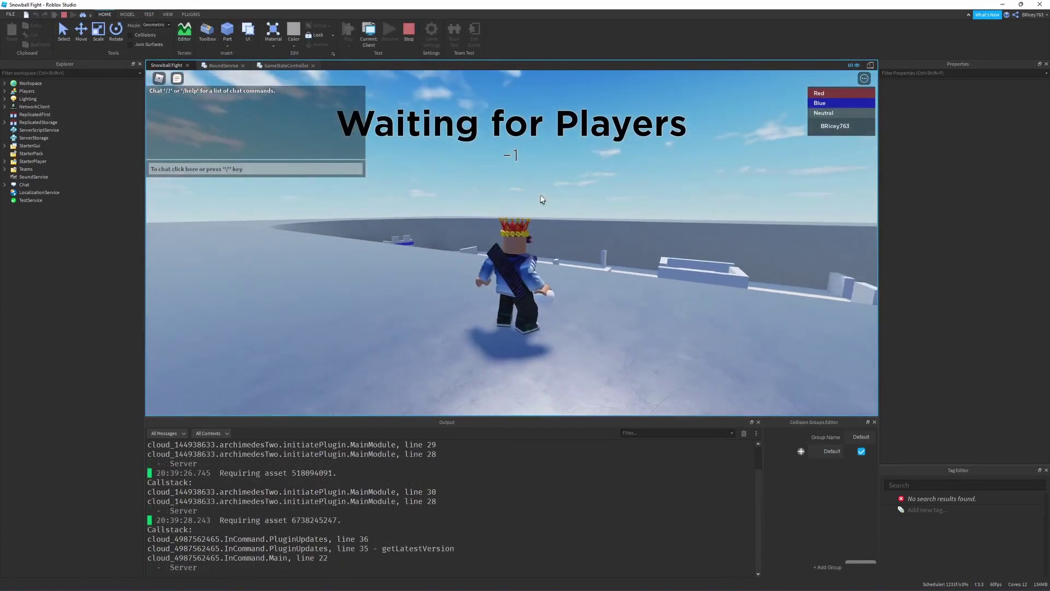
- Playtest the round system by starting in the lobby, climbing the Blue team's tower steps and throwing snowballs during the fight
key(w)
key(w)
key(space)
key(space)
key(space)
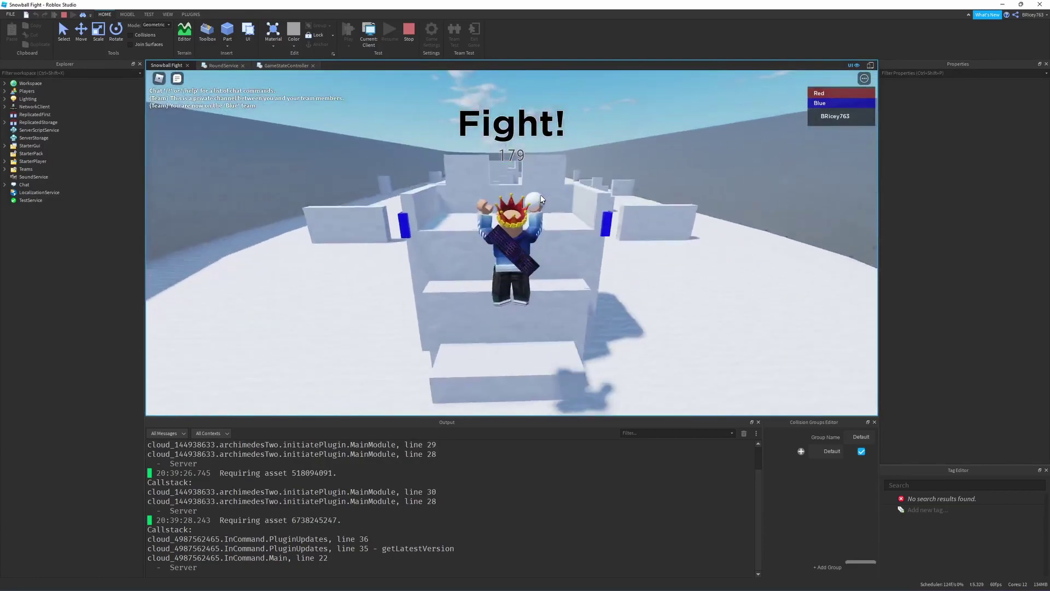
click(544, 196)
right_drag(544, 197, 544, 197)
click(544, 197)
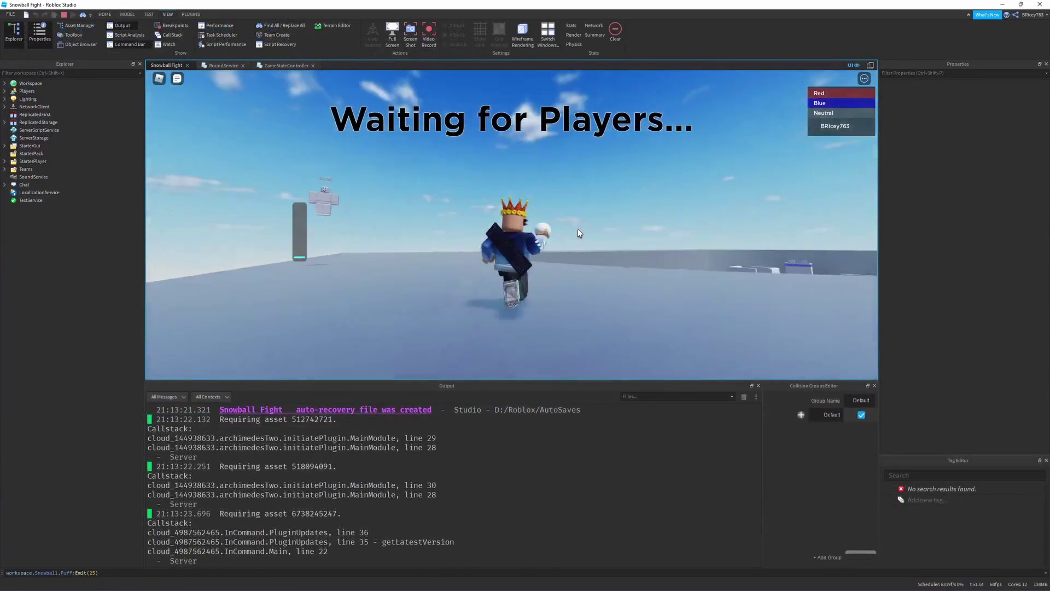
- Playtest snowball charging and throwing in the lobby by repeatedly aiming at the floating target dummy
click(579, 234)
click(578, 234)
click(579, 234)
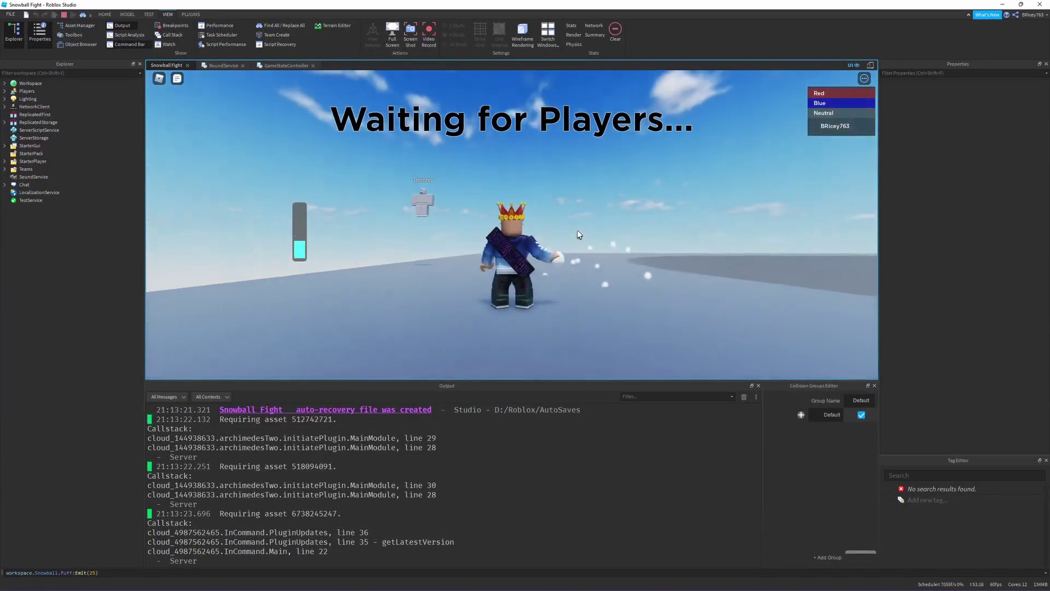
click(579, 234)
right_drag(579, 234, 579, 234)
click(547, 185)
click(550, 202)
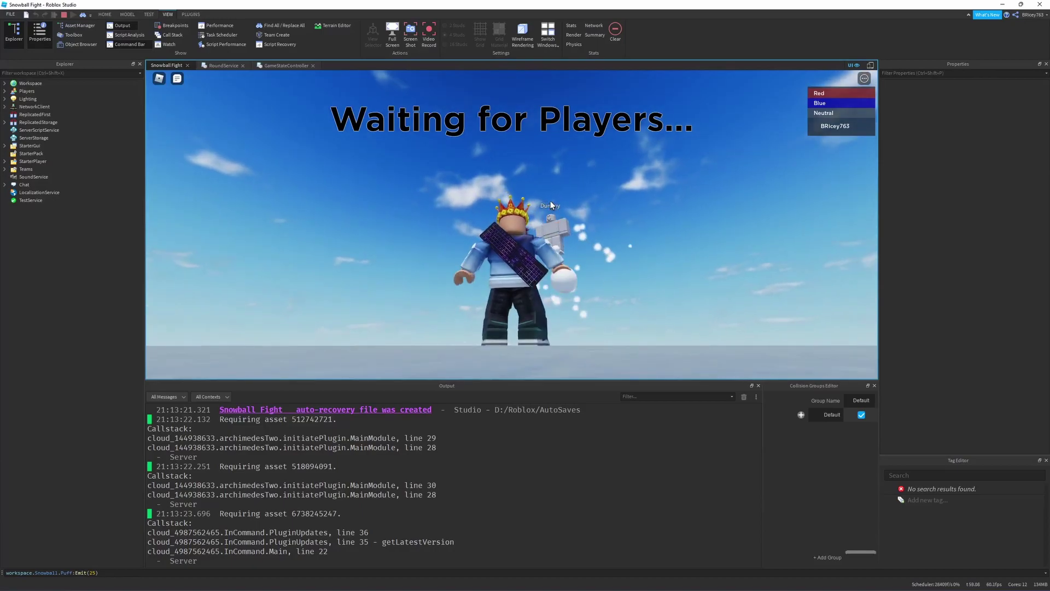
click(550, 202)
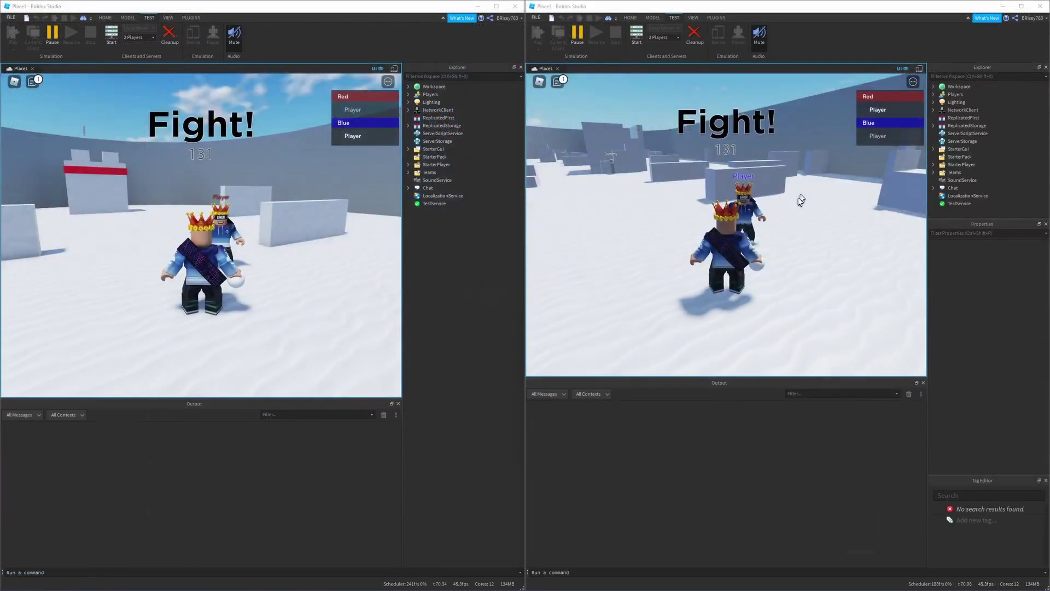
- Test combat in the two-player local server by throwing snowballs at the opposing team's player until the round ends
click(753, 170)
key(w)
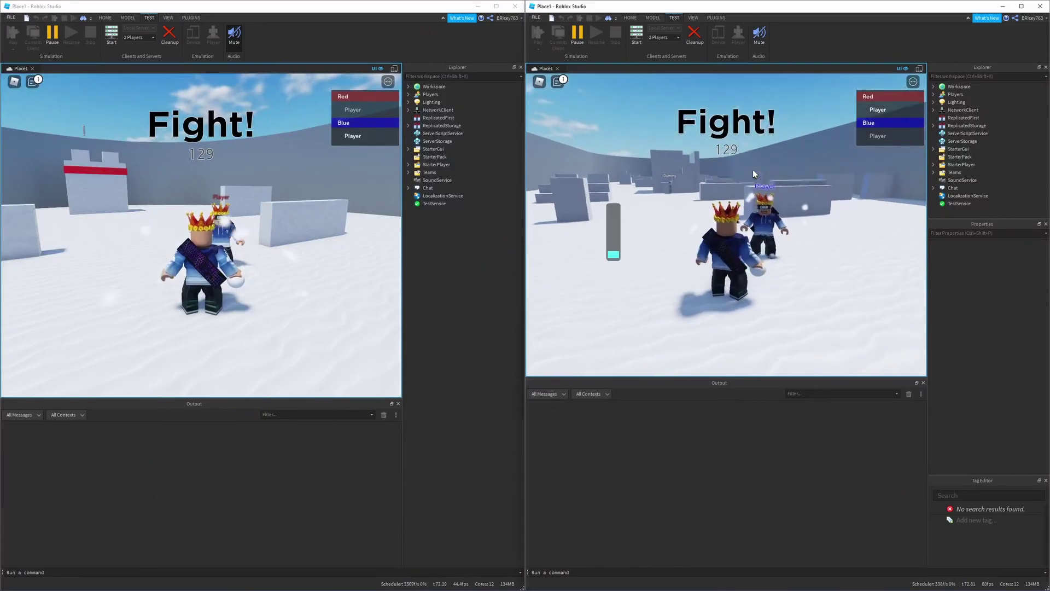
click(753, 169)
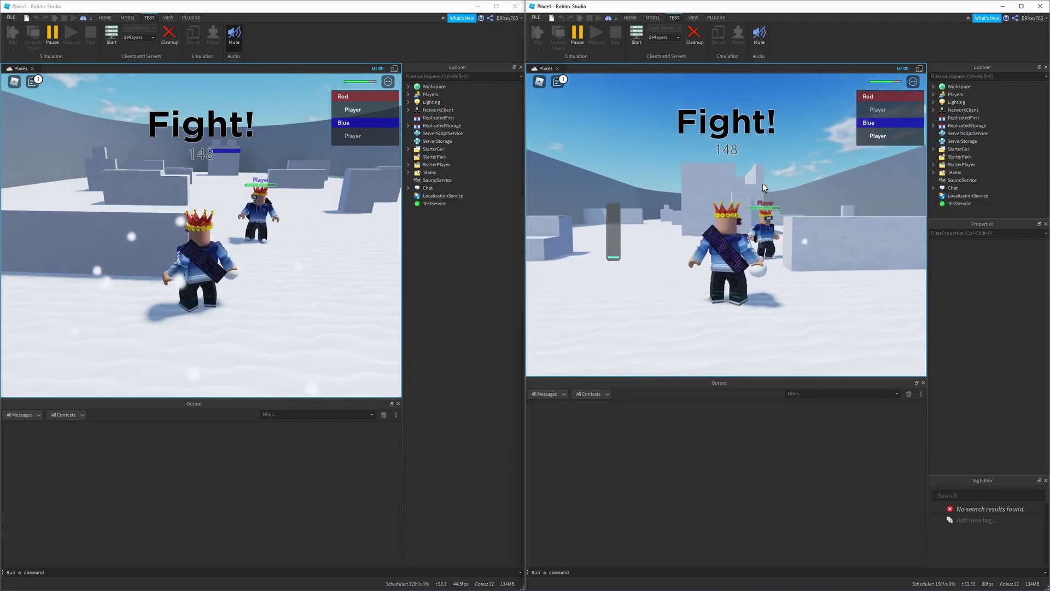
click(764, 184)
right_drag(763, 184, 763, 184)
click(763, 206)
drag(764, 210, 755, 189)
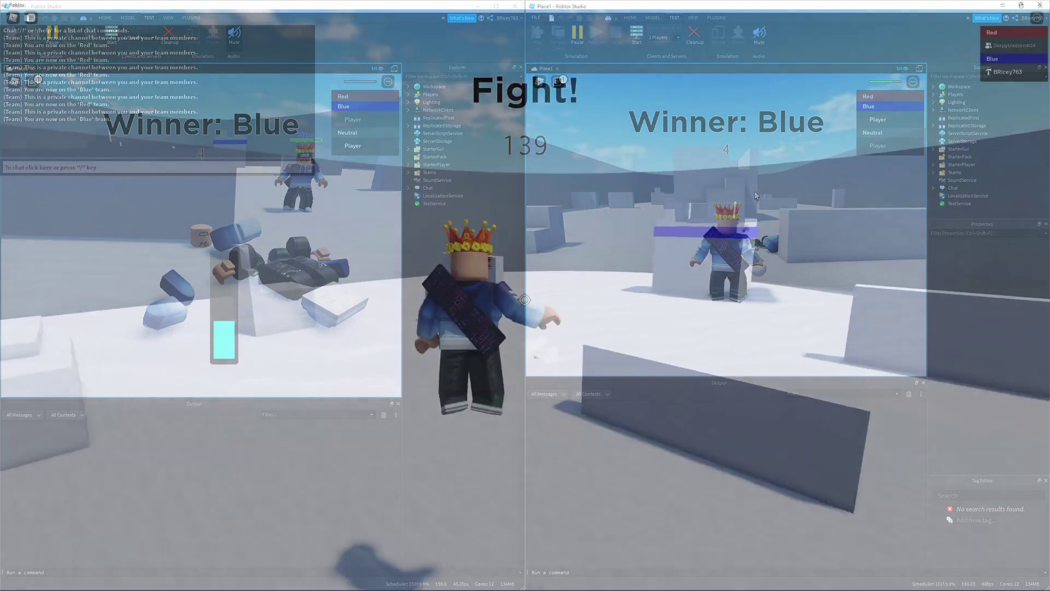
- Switch to the Roblox player and test a live match as Blue, jumping after the Red opponent while throwing snowballs
key(w)
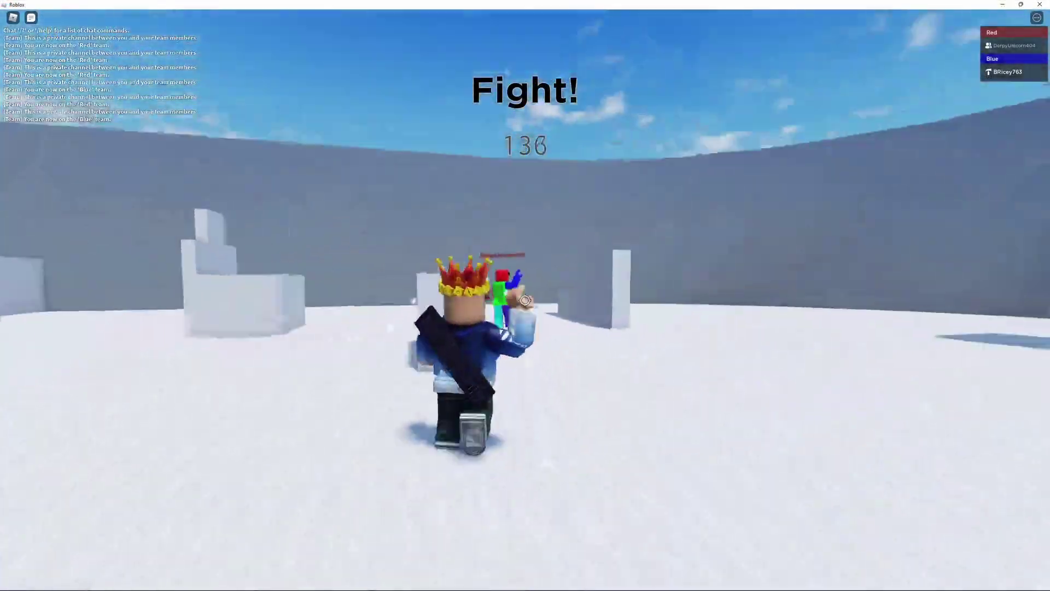
key(space)
click(525, 300)
click(525, 300)
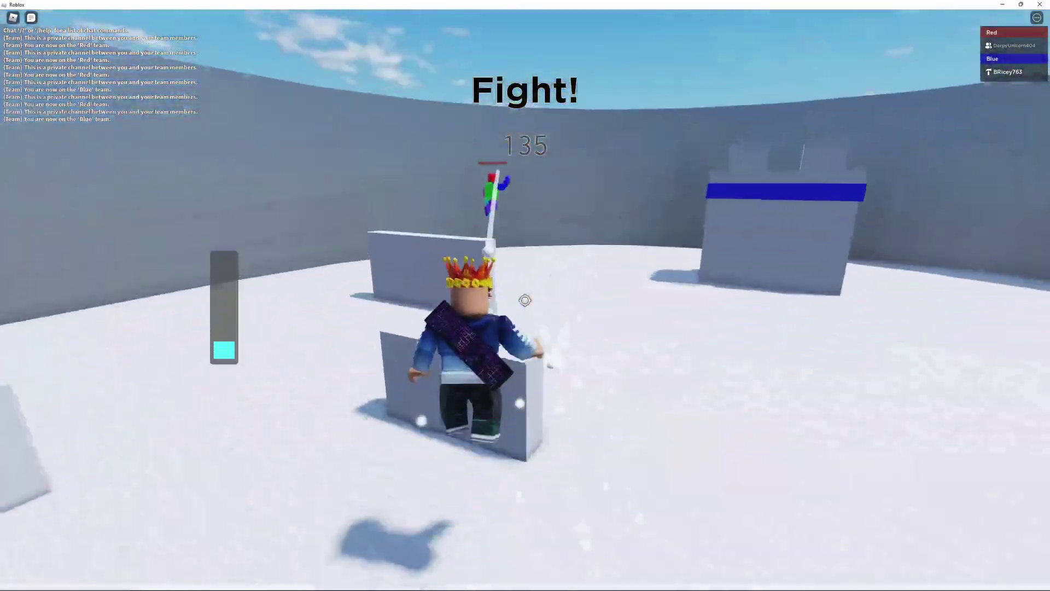
key(space)
click(526, 300)
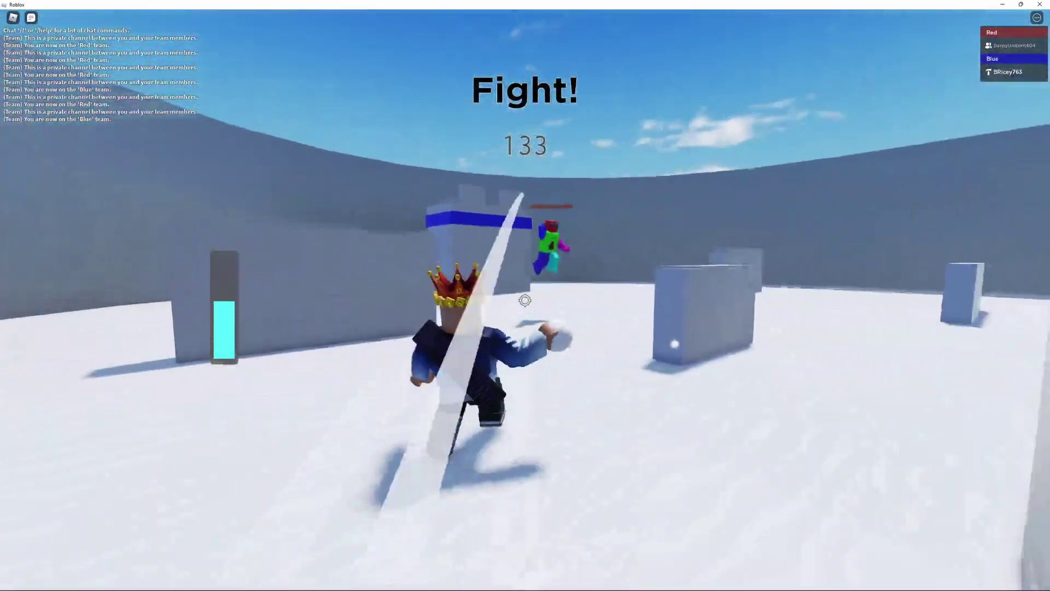
key(space)
click(525, 300)
- Test using the tall barriers near the Blue tower as cover while throwing charged snowballs at the Red opponent
key(w)
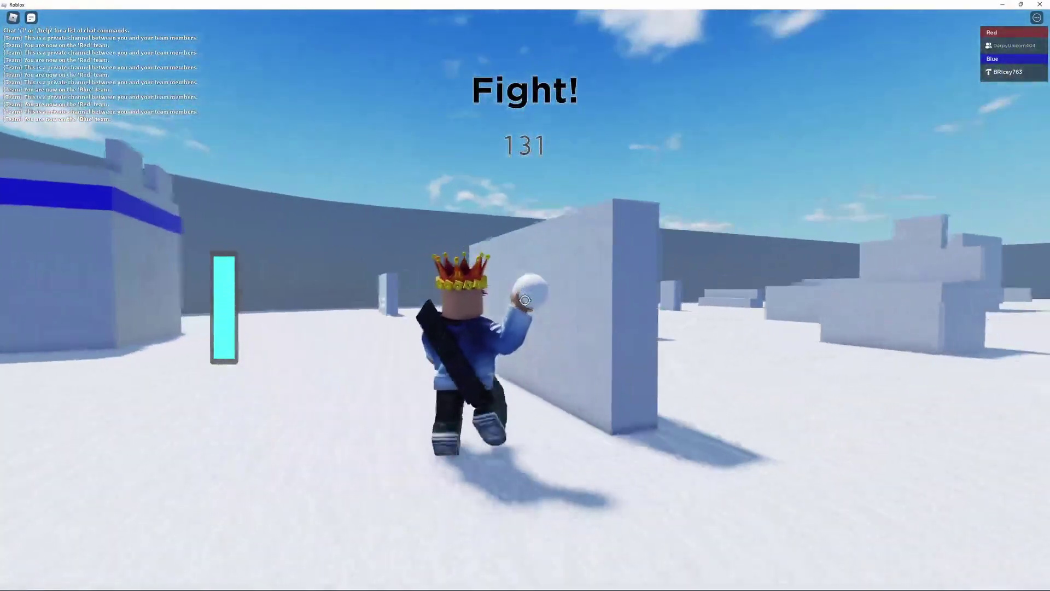
key(a)
click(525, 300)
key(a)
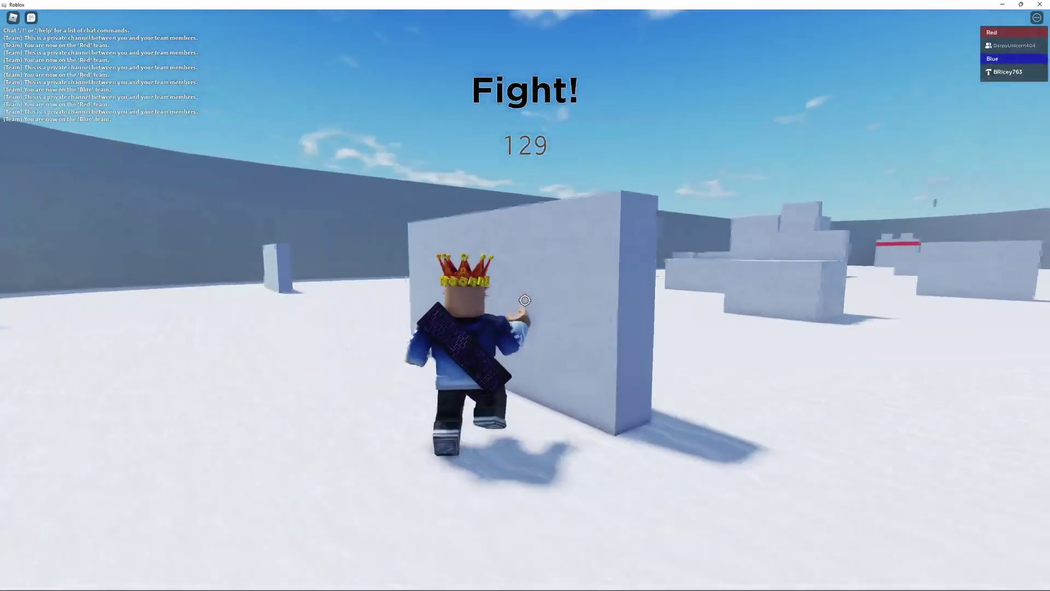
key(d)
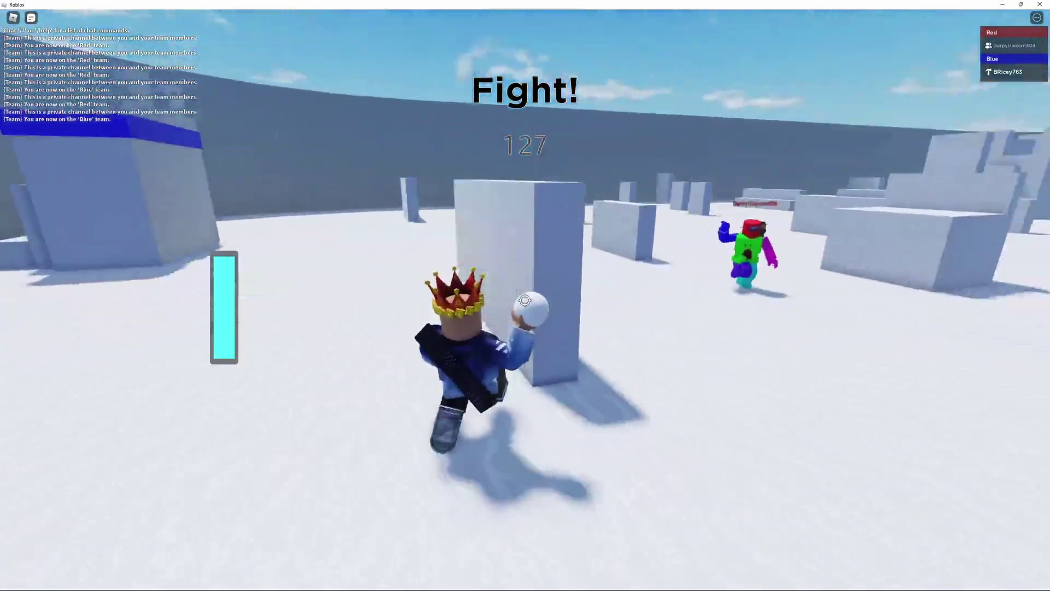
key(w)
click(525, 300)
key(w)
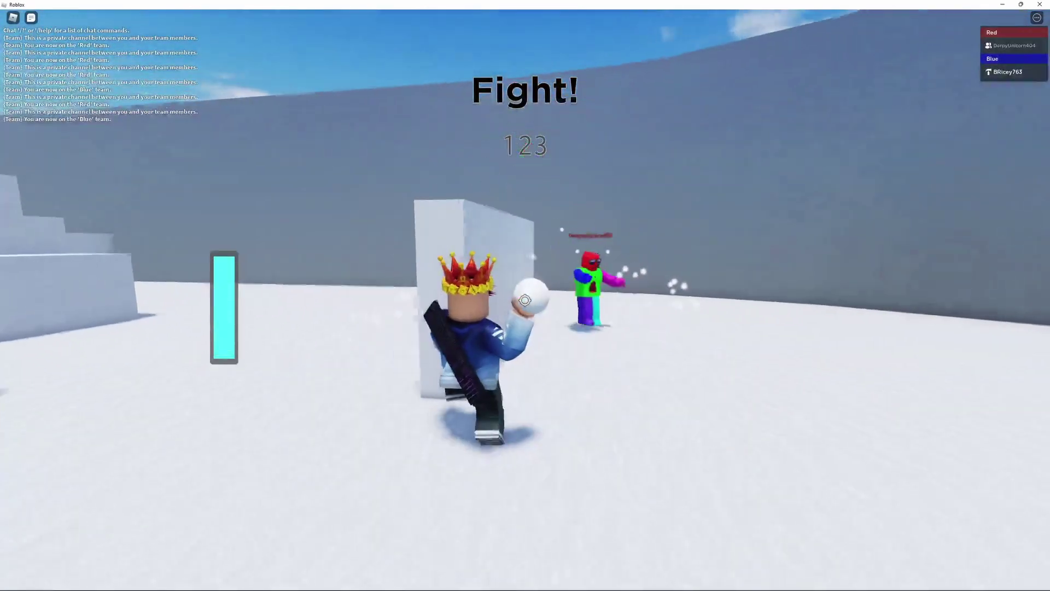
key(w)
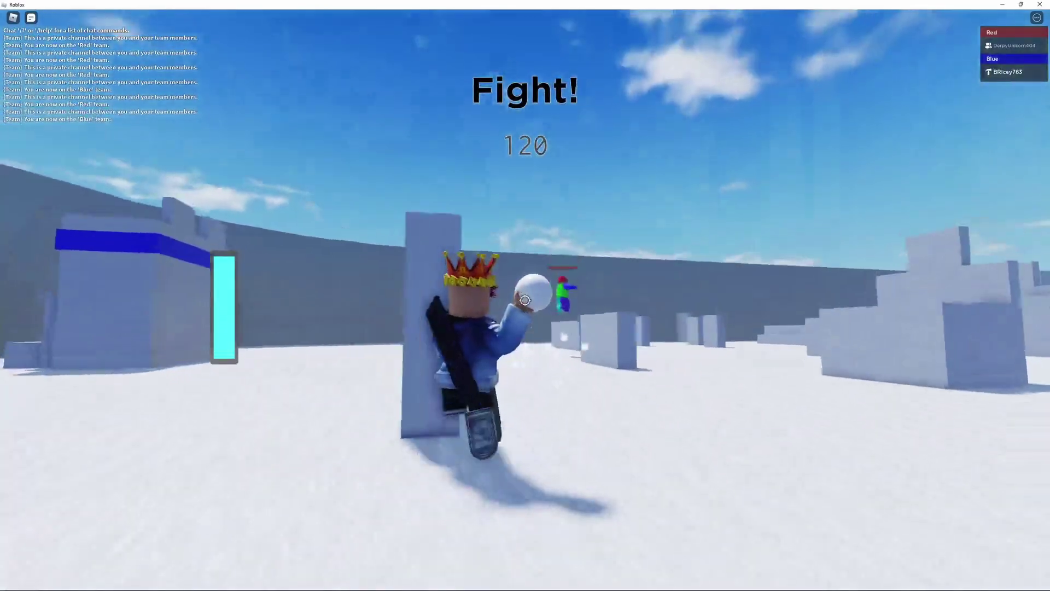
- Circle the barrier beside the court's outer wall and throw fully charged snowballs at the Red opponent
click(525, 300)
key(w)
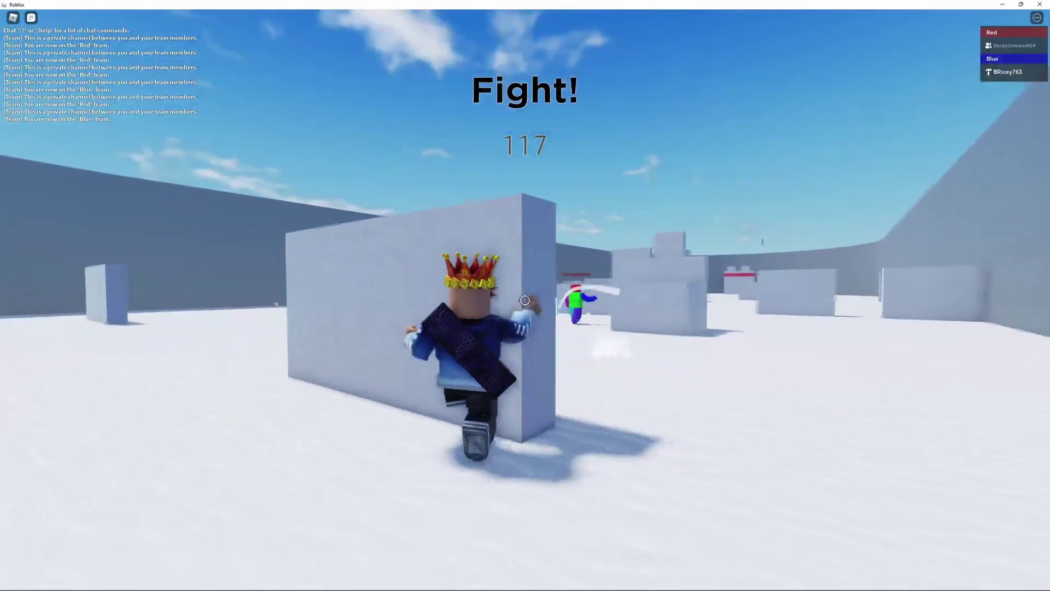
click(525, 300)
key(w)
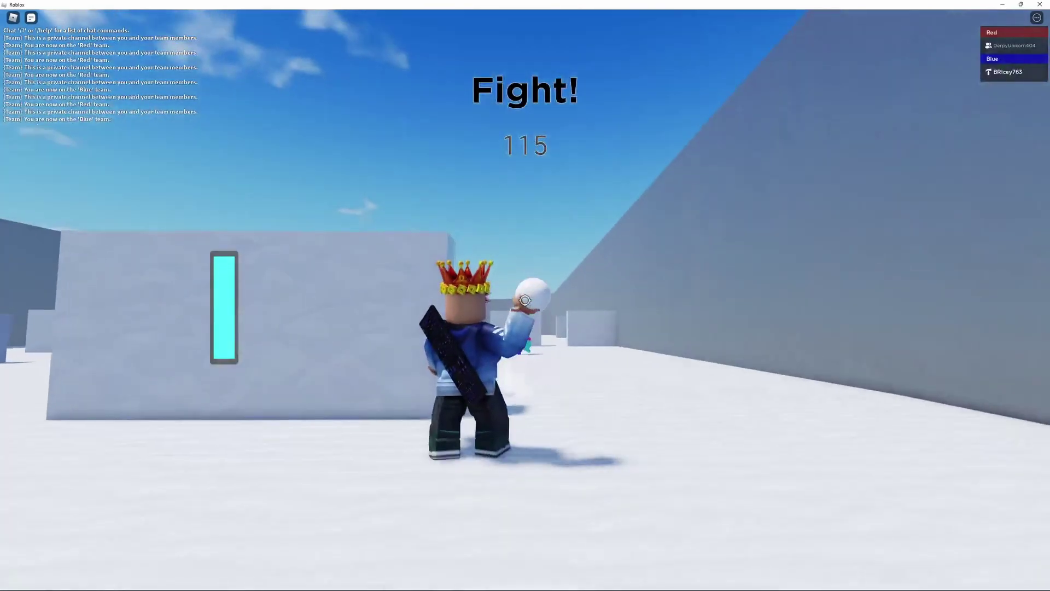
click(526, 300)
key(w)
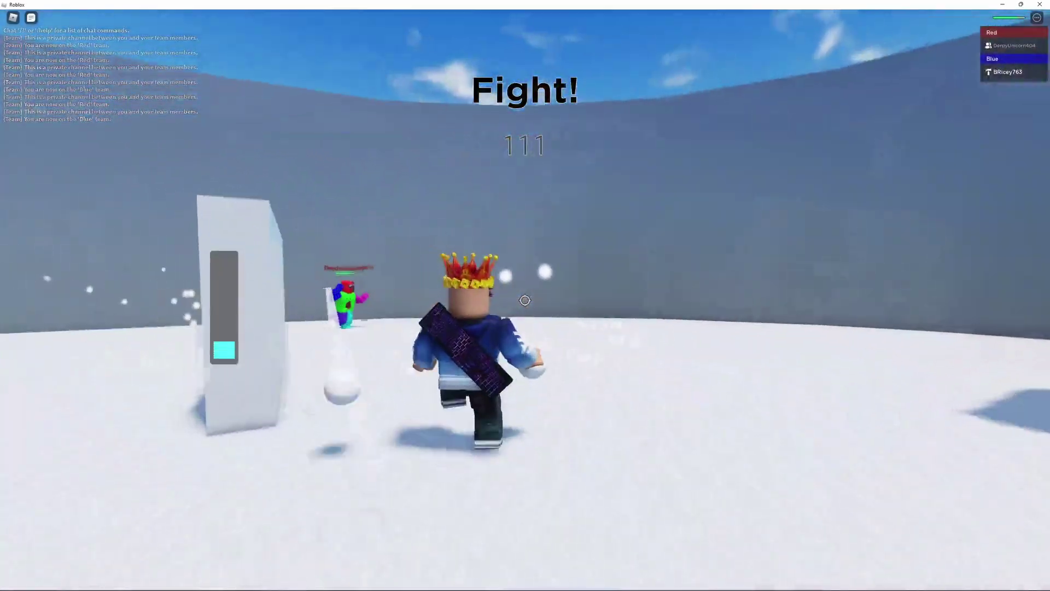
click(525, 300)
key(w)
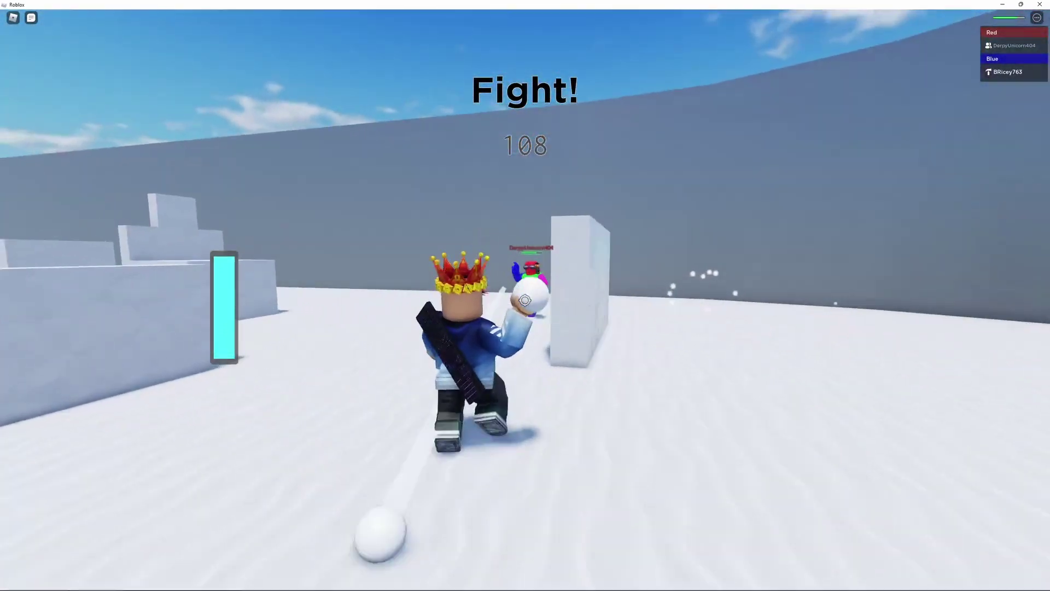
- Test close-range combat by jumping around the barrier and throwing snowballs down at the Red opponent
click(525, 300)
key(w)
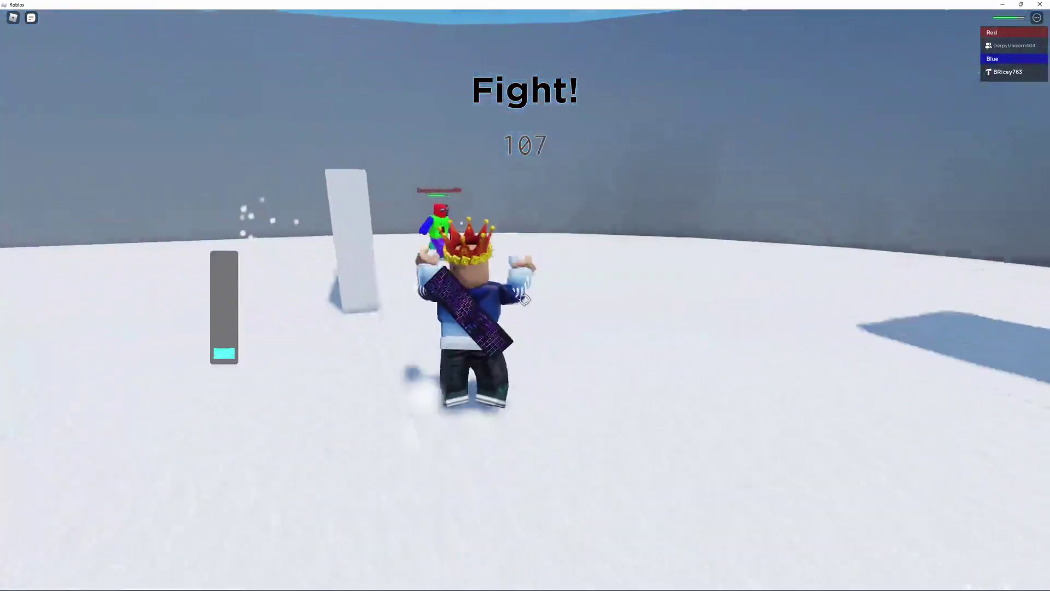
key(space)
click(525, 300)
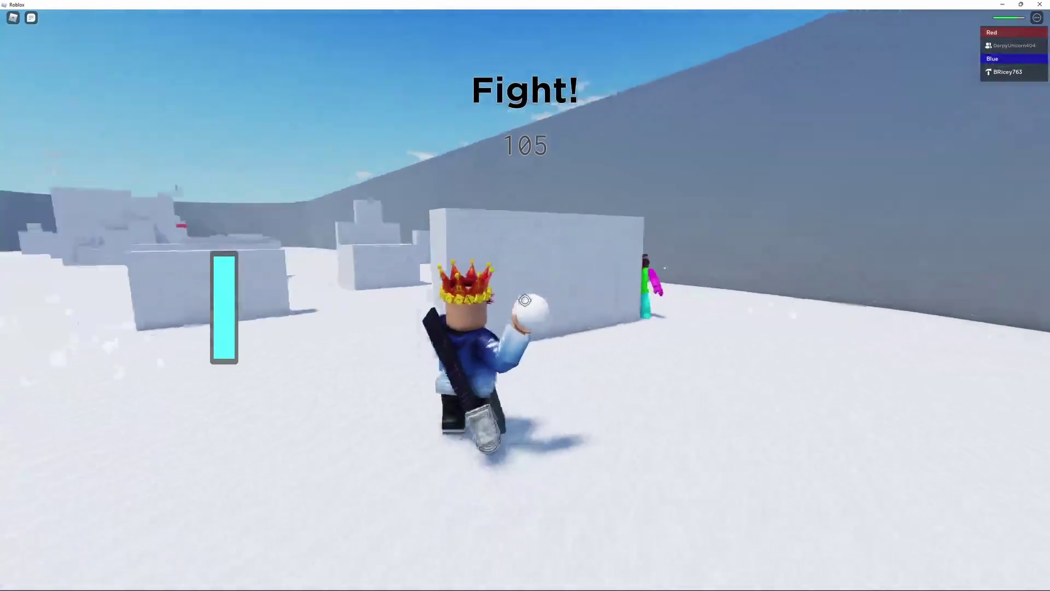
key(w)
click(525, 300)
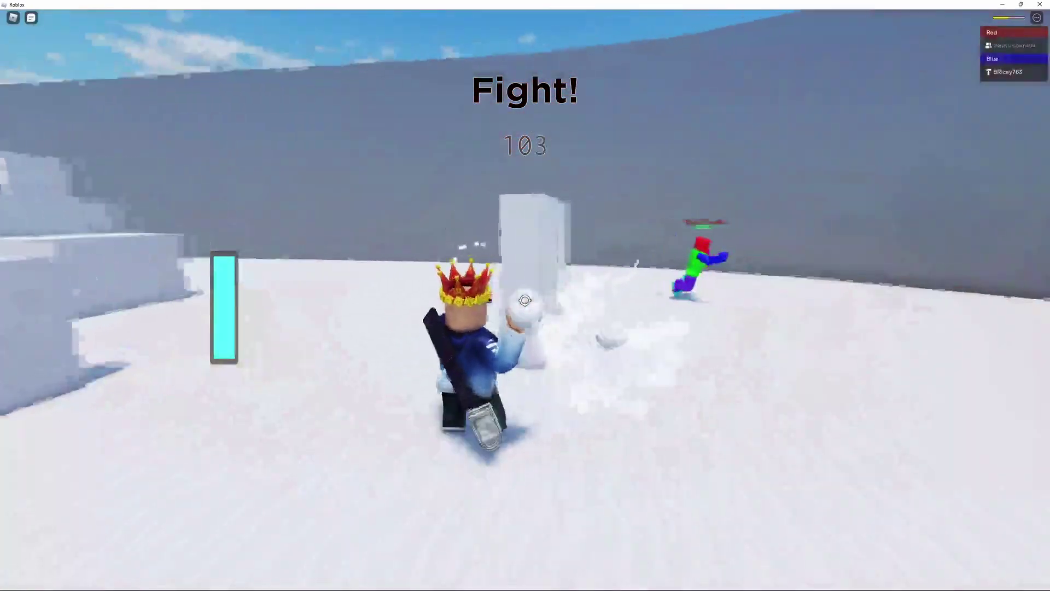
key(w)
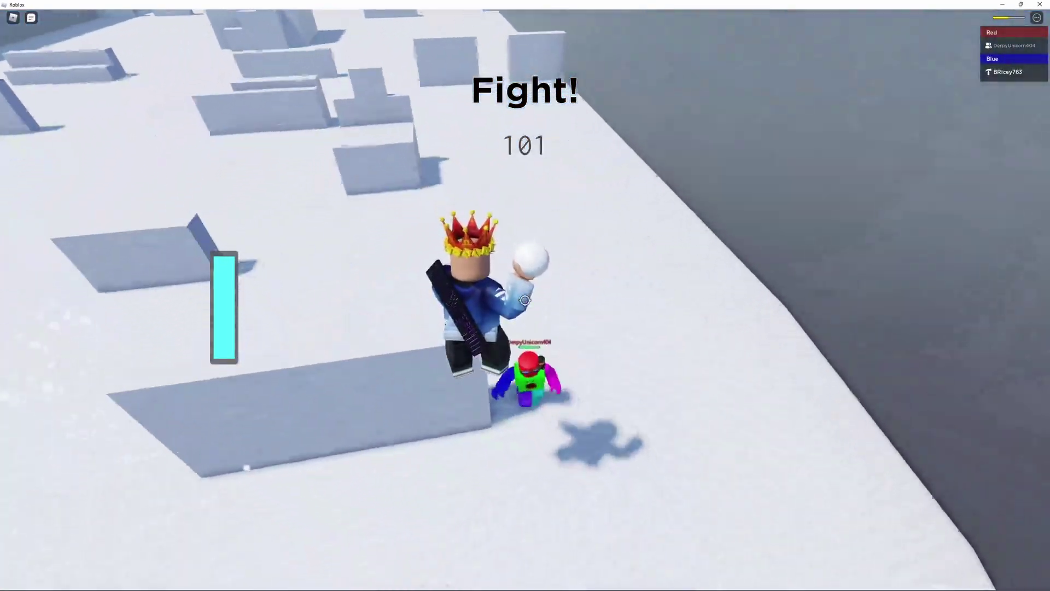
click(526, 300)
key(w)
click(525, 300)
click(525, 300)
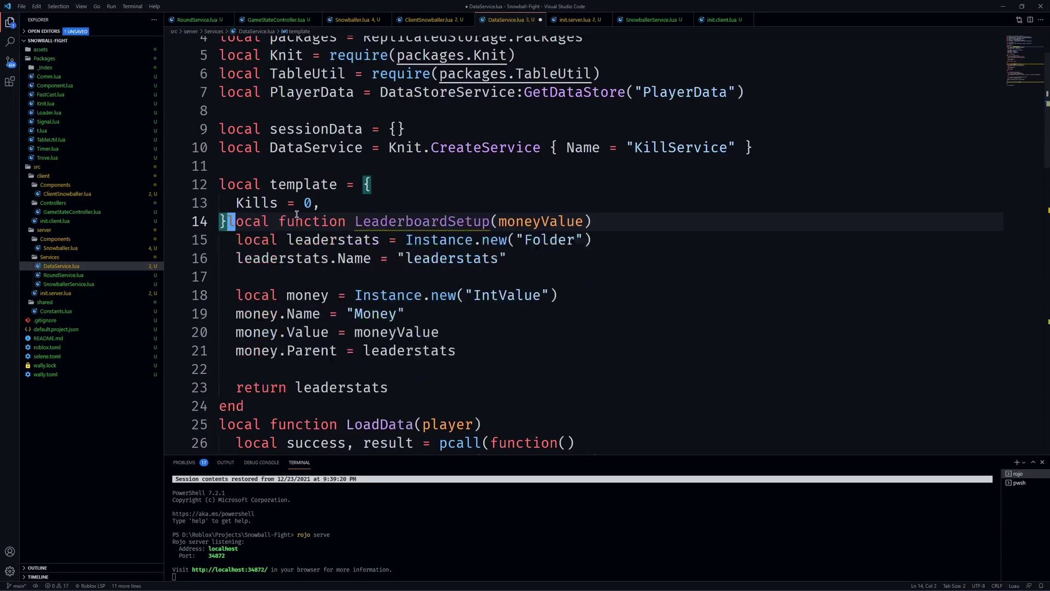
- In DataService.lua, change the LeaderboardSetup parameter to kills and set money.Name to "Kills"
key(Return)
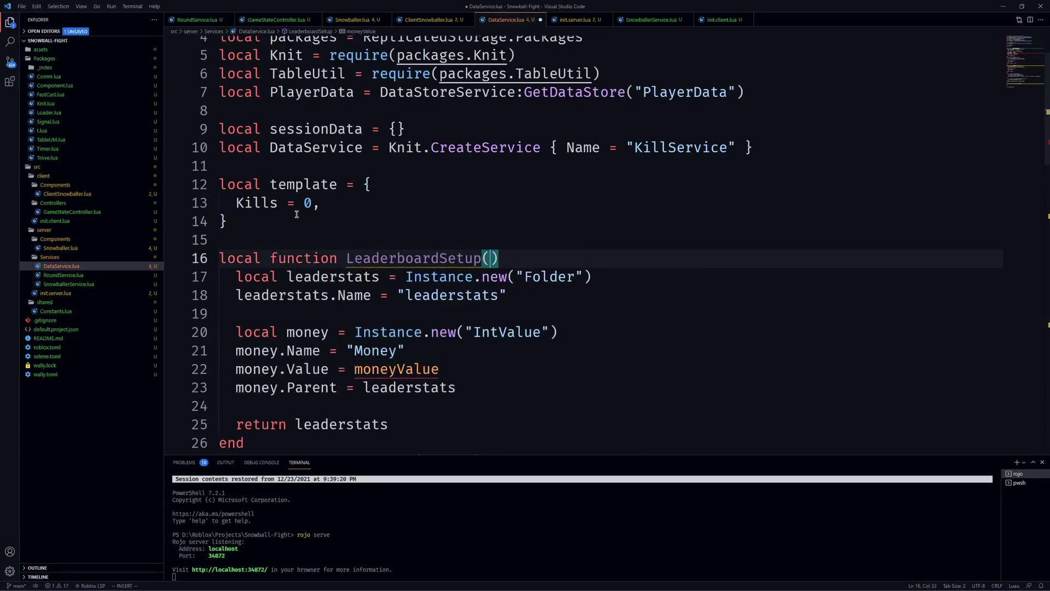
key(j)
key(j)
key(j)
key(j)
key(j)
key(c)
key(i)
key(quotedbl)
text(Kills)
key(Escape)
- Assign the kills parameter to money.Value in LeaderboardSetup
key(j)
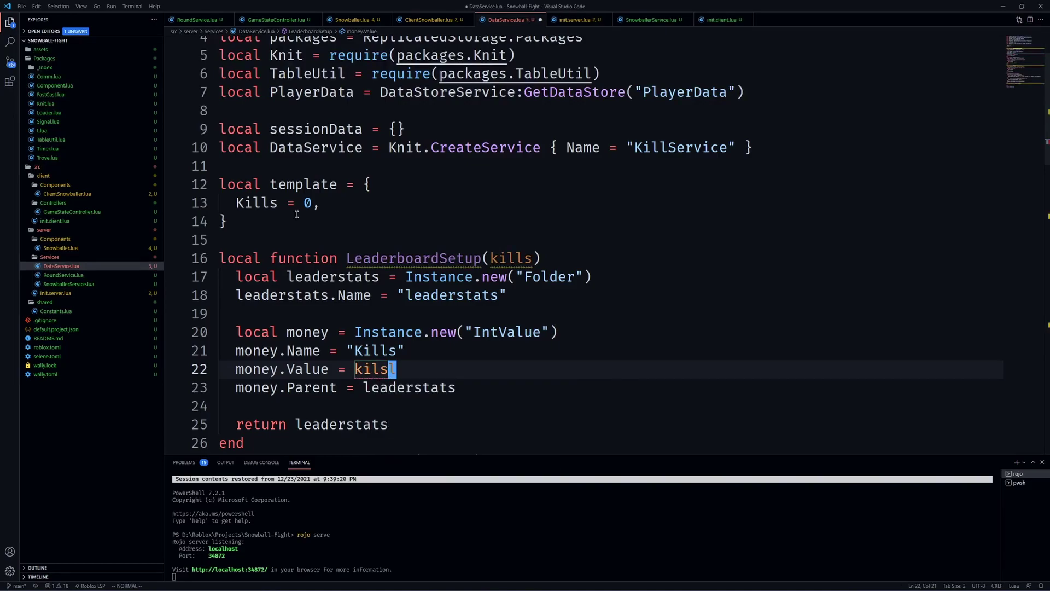
key(Tab)
key(Escape)
- Review the DataService code below LeaderboardSetup for the data loading functions
key(j)
key(j)
key(j)
key(j)
key(j)
key(j)
key(j)
key(j)
key(j)
key(j)
key(j)
key(j)
key(j)
key(j)
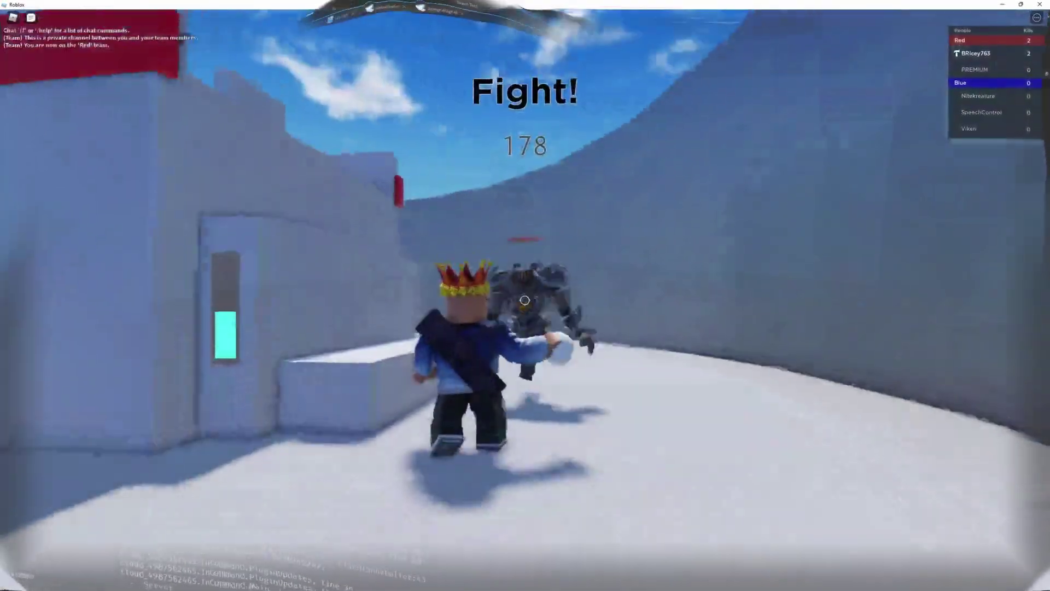
- Playtest a live team match with the kills leaderboard as Red, running and jumping from the Red tower onto the court
key(w)
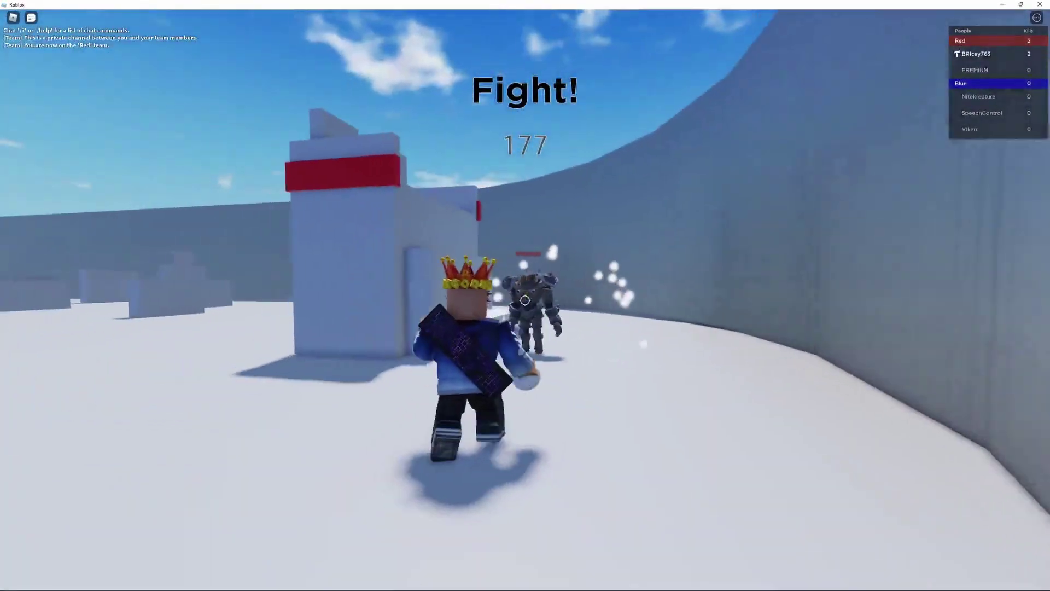
key(space)
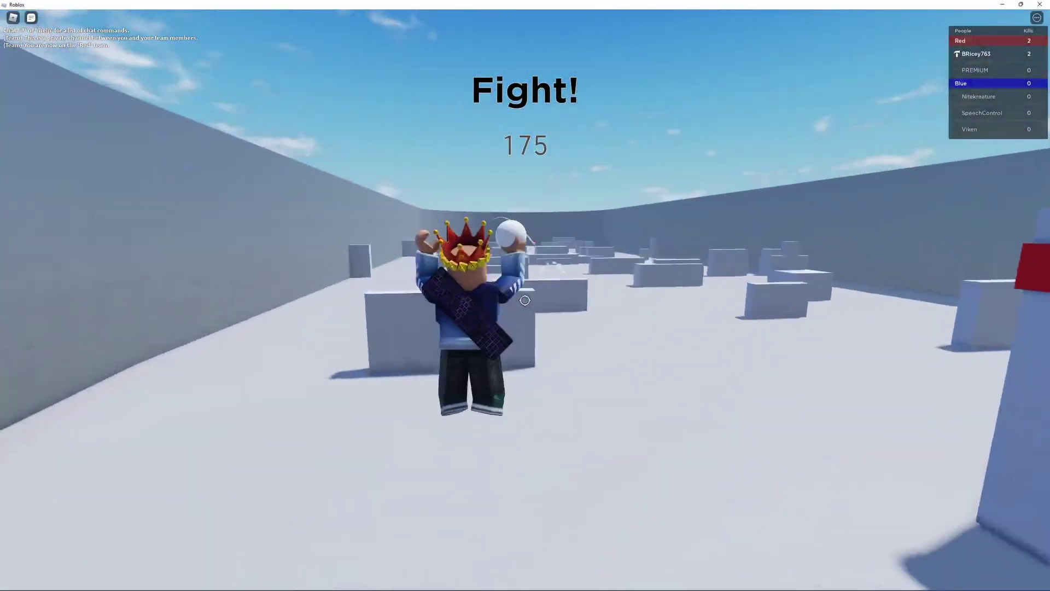
key(w)
key(space)
key(space)
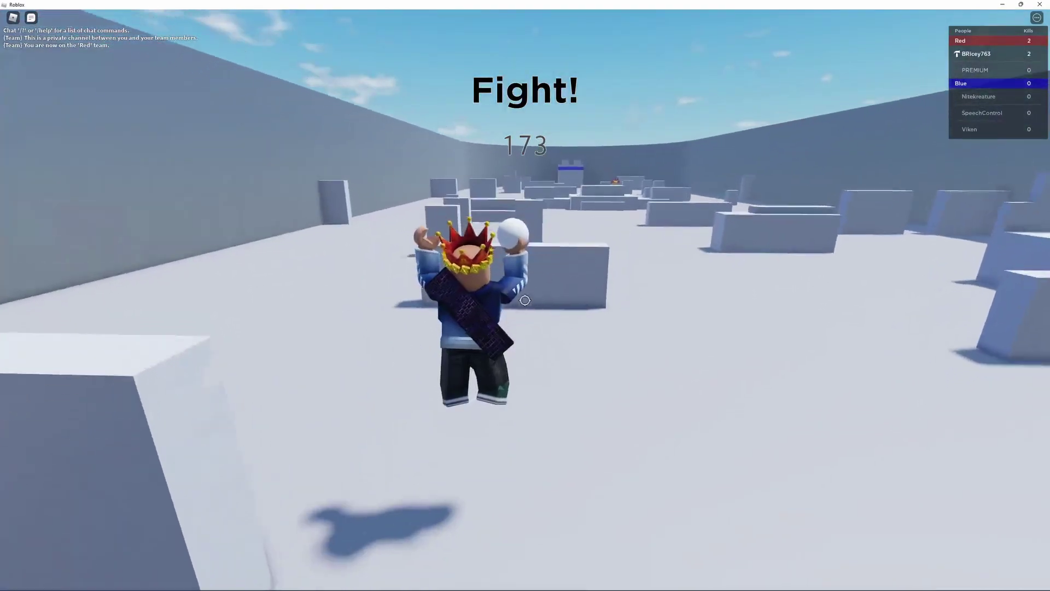
key(w)
key(w)
- Test throwing snowballs in mid-air while jumping across the court toward the Blue team's side
key(space)
click(525, 300)
key(space)
key(space)
key(w)
click(525, 300)
key(space)
key(space)
click(526, 300)
key(w)
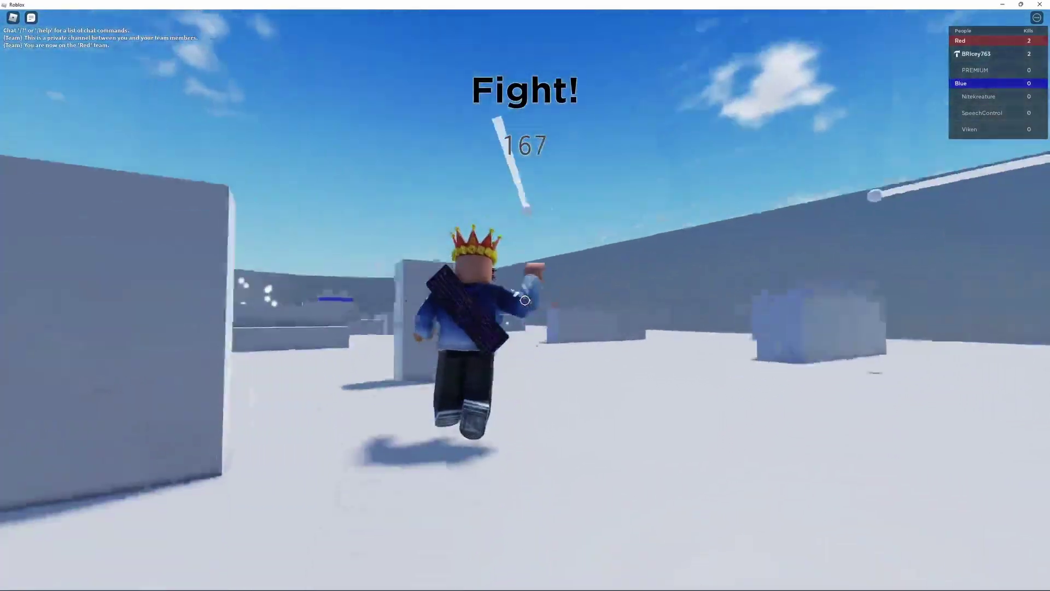
- Jump past the tall barriers in the court while throwing snowballs toward the Blue players
key(space)
click(525, 301)
key(w)
key(space)
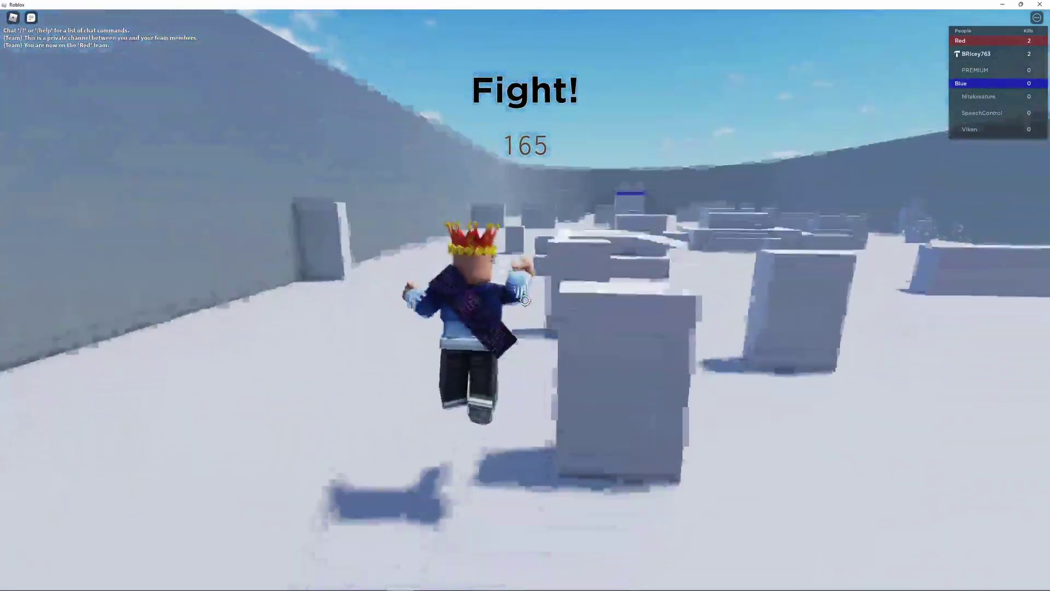
click(526, 300)
key(space)
key(w)
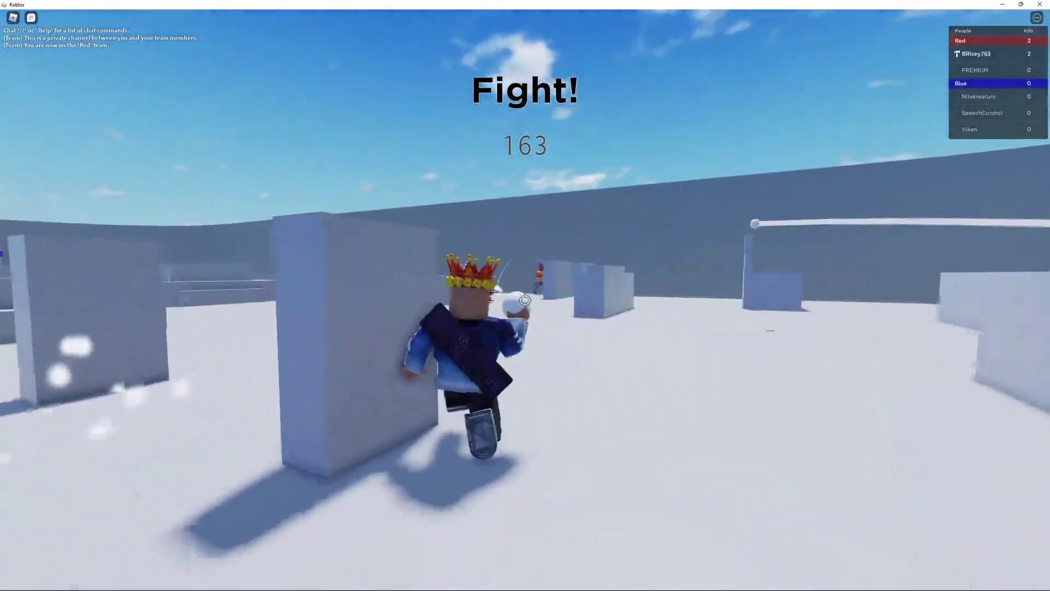
- Chase the yellow-shirted opponent between the barriers and throw charged snowballs at them
click(526, 301)
click(525, 300)
key(w)
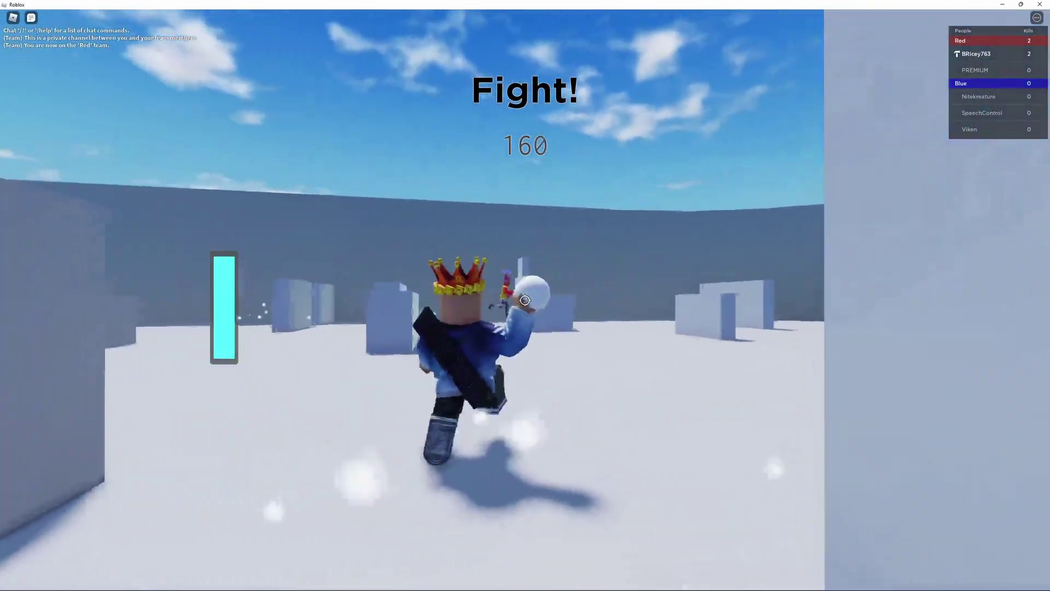
key(w)
click(525, 299)
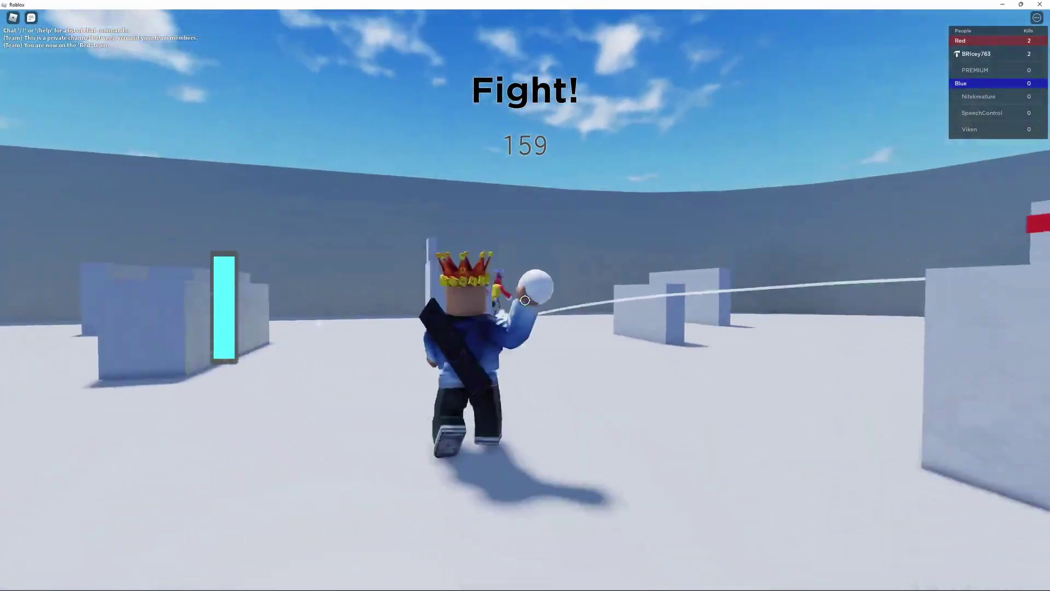
key(w)
click(525, 300)
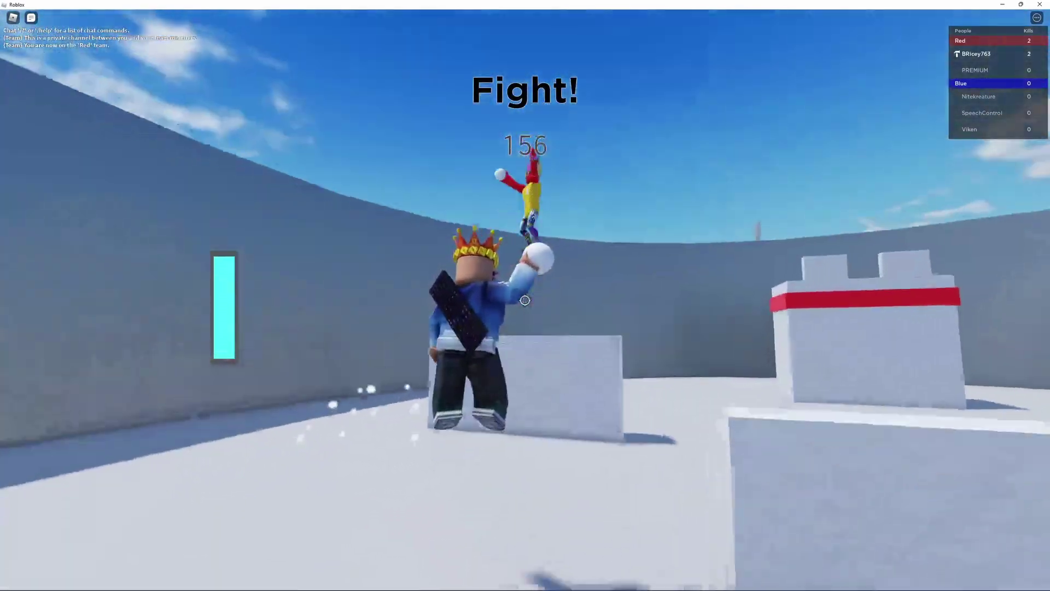
key(w)
click(525, 300)
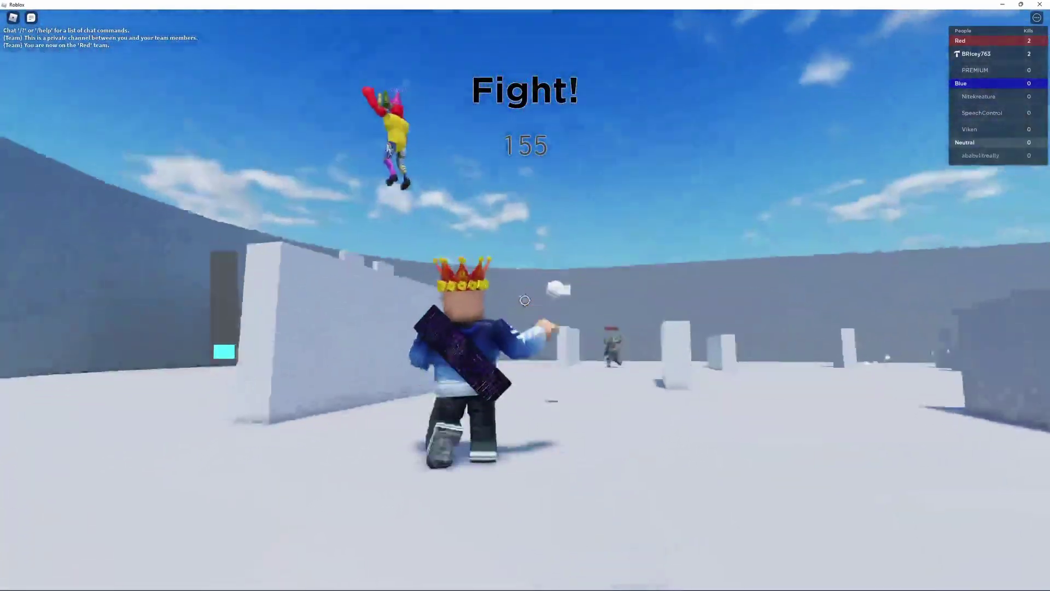
- Pursue the yellow-shirted opponent up the Red tower's steps, throwing snowballs along the way
key(w)
key(space)
click(525, 300)
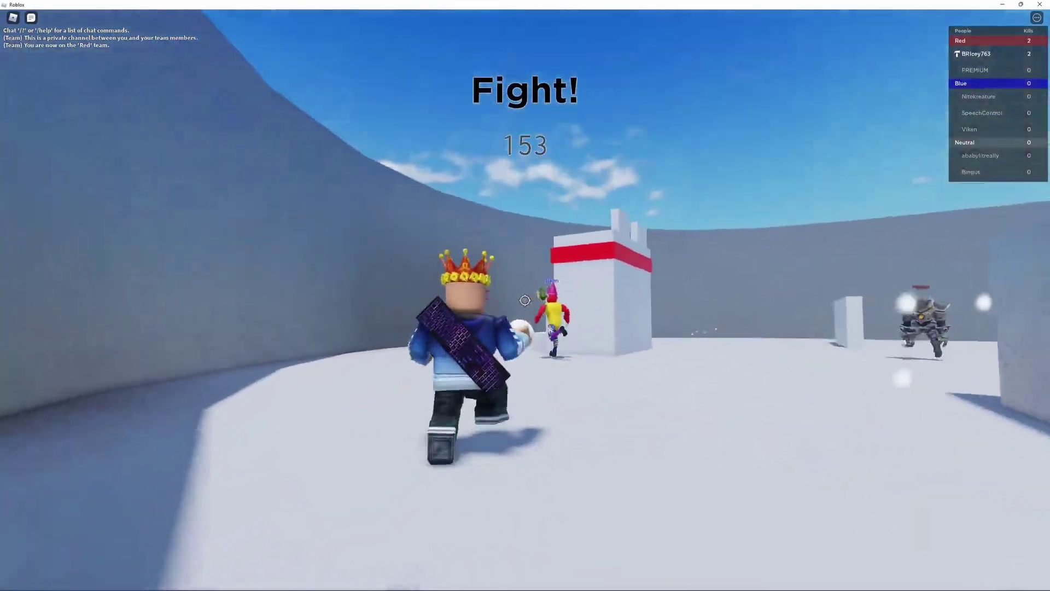
key(w)
click(524, 300)
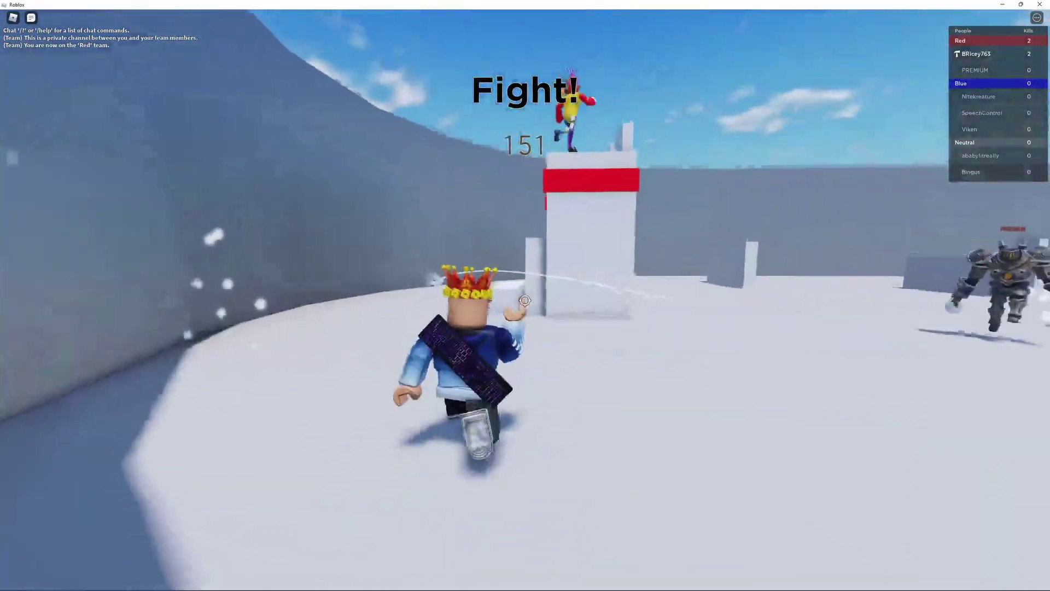
key(w)
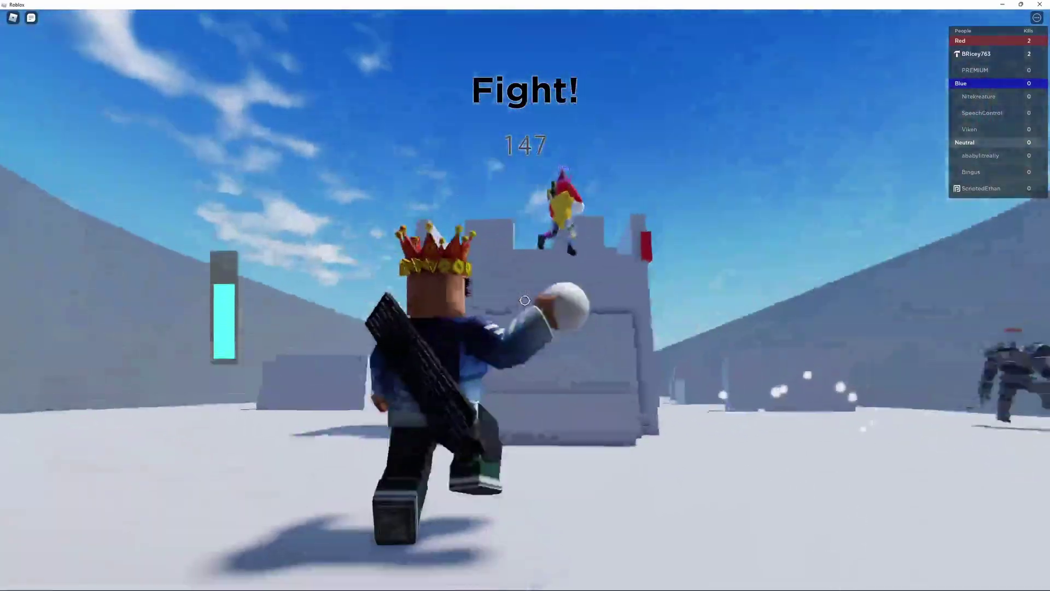
key(w)
key(space)
click(526, 300)
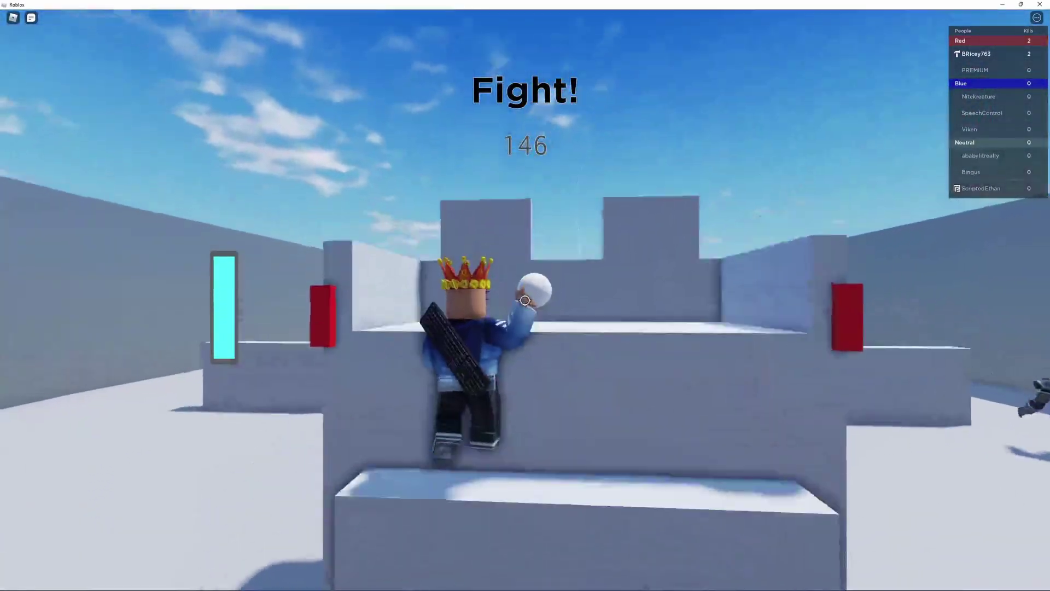